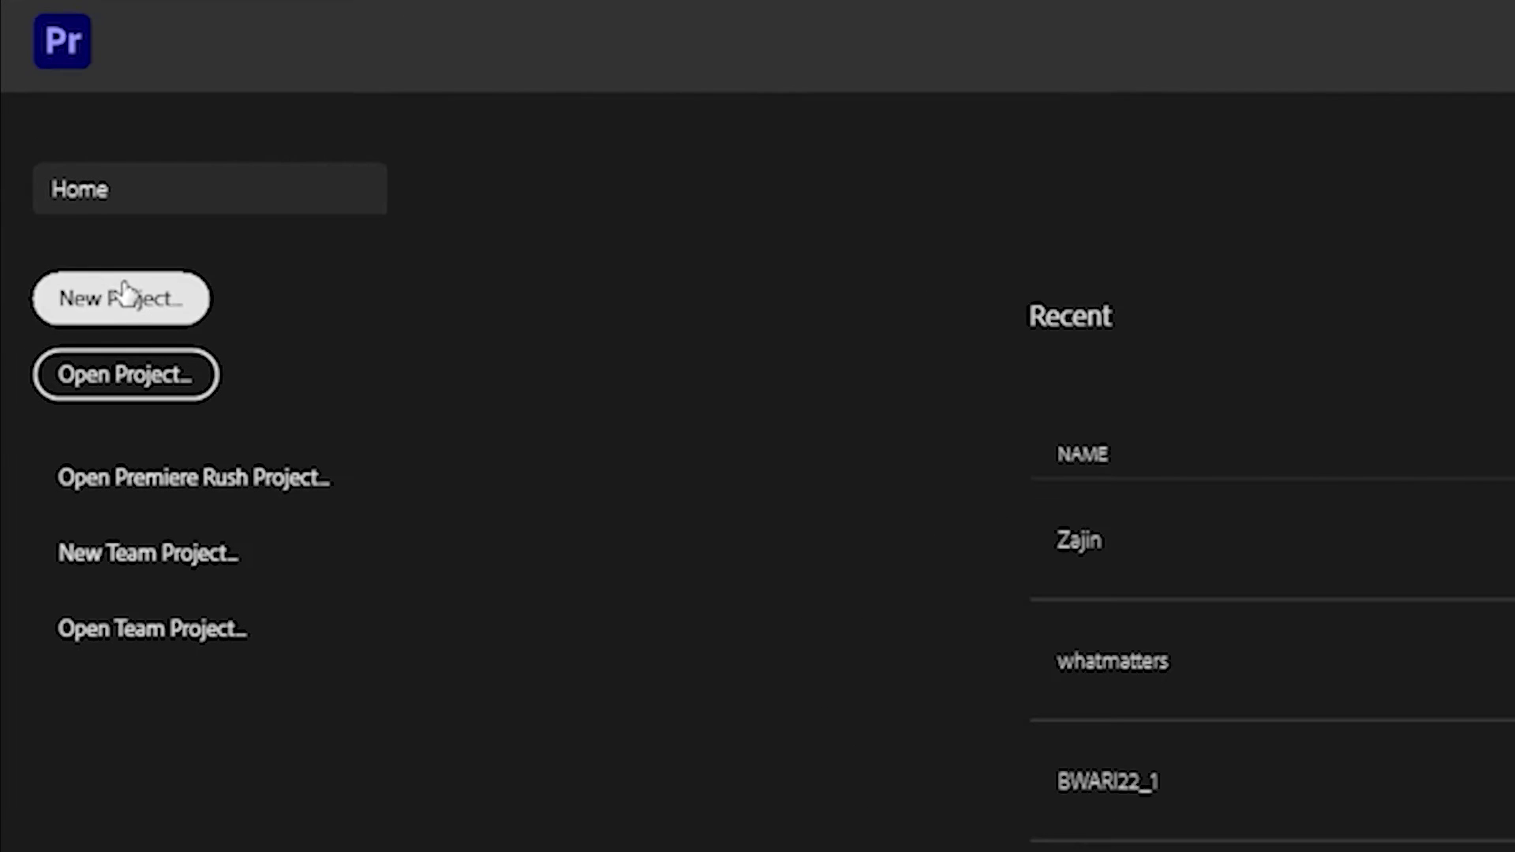
Step: Start a new project and name it "beginners tutorial video"
click(132, 309)
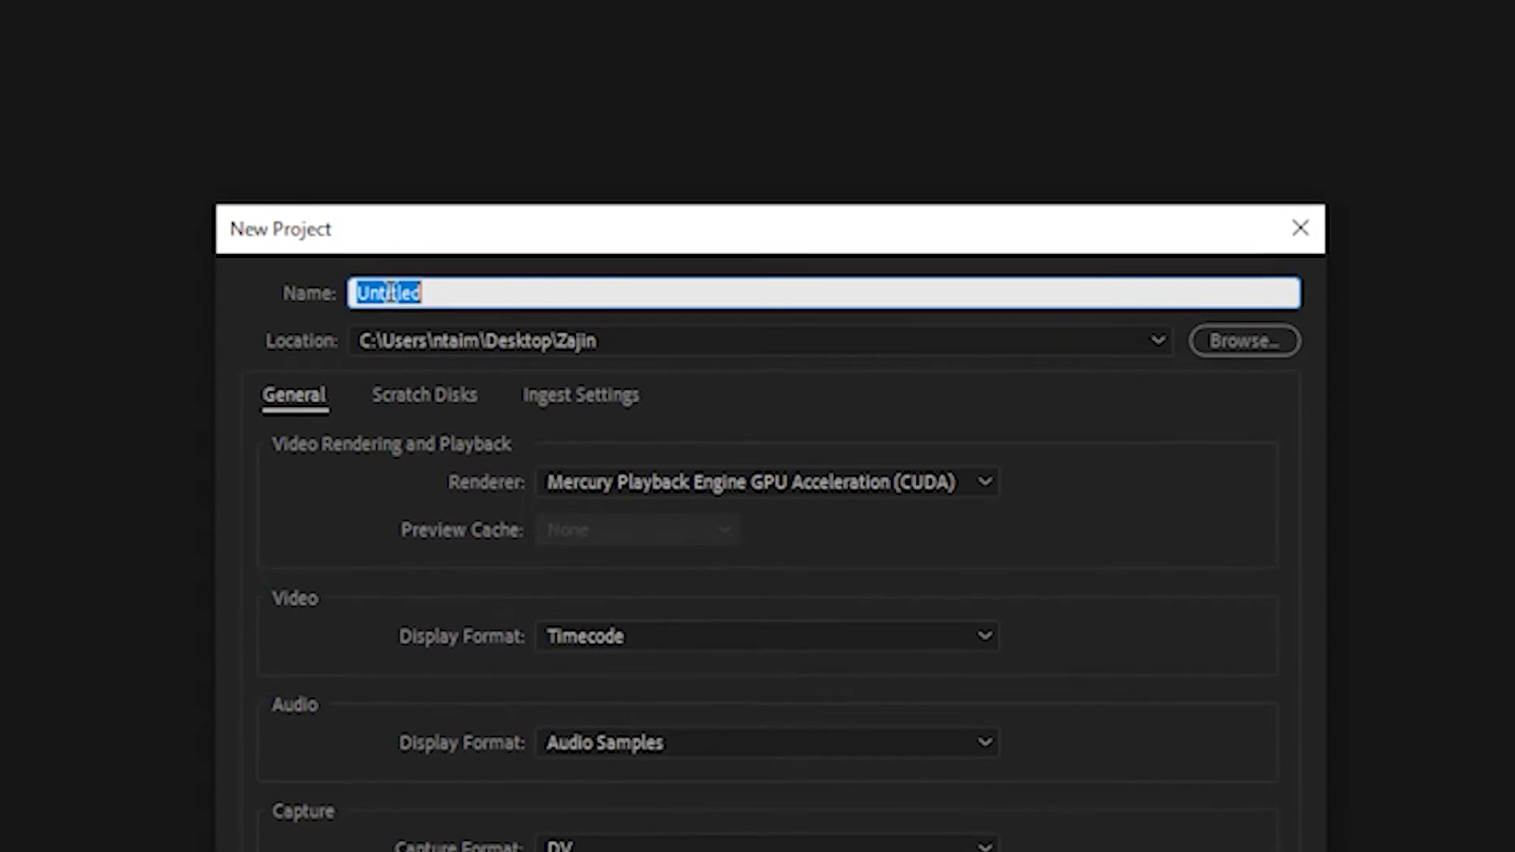
text(bi)
key(BackSpace)
text(e)
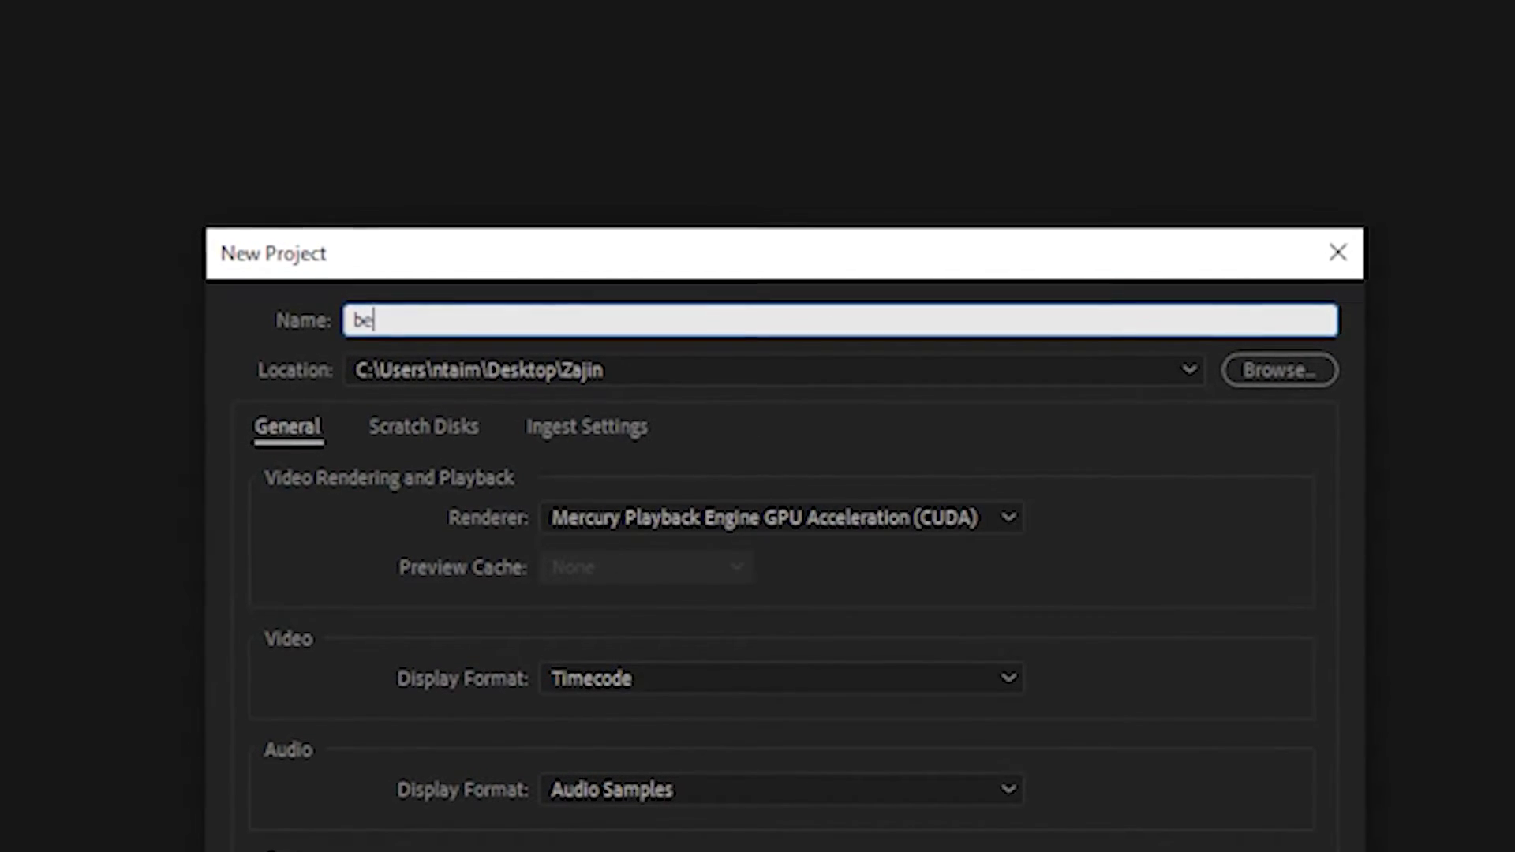
text(ginners tut)
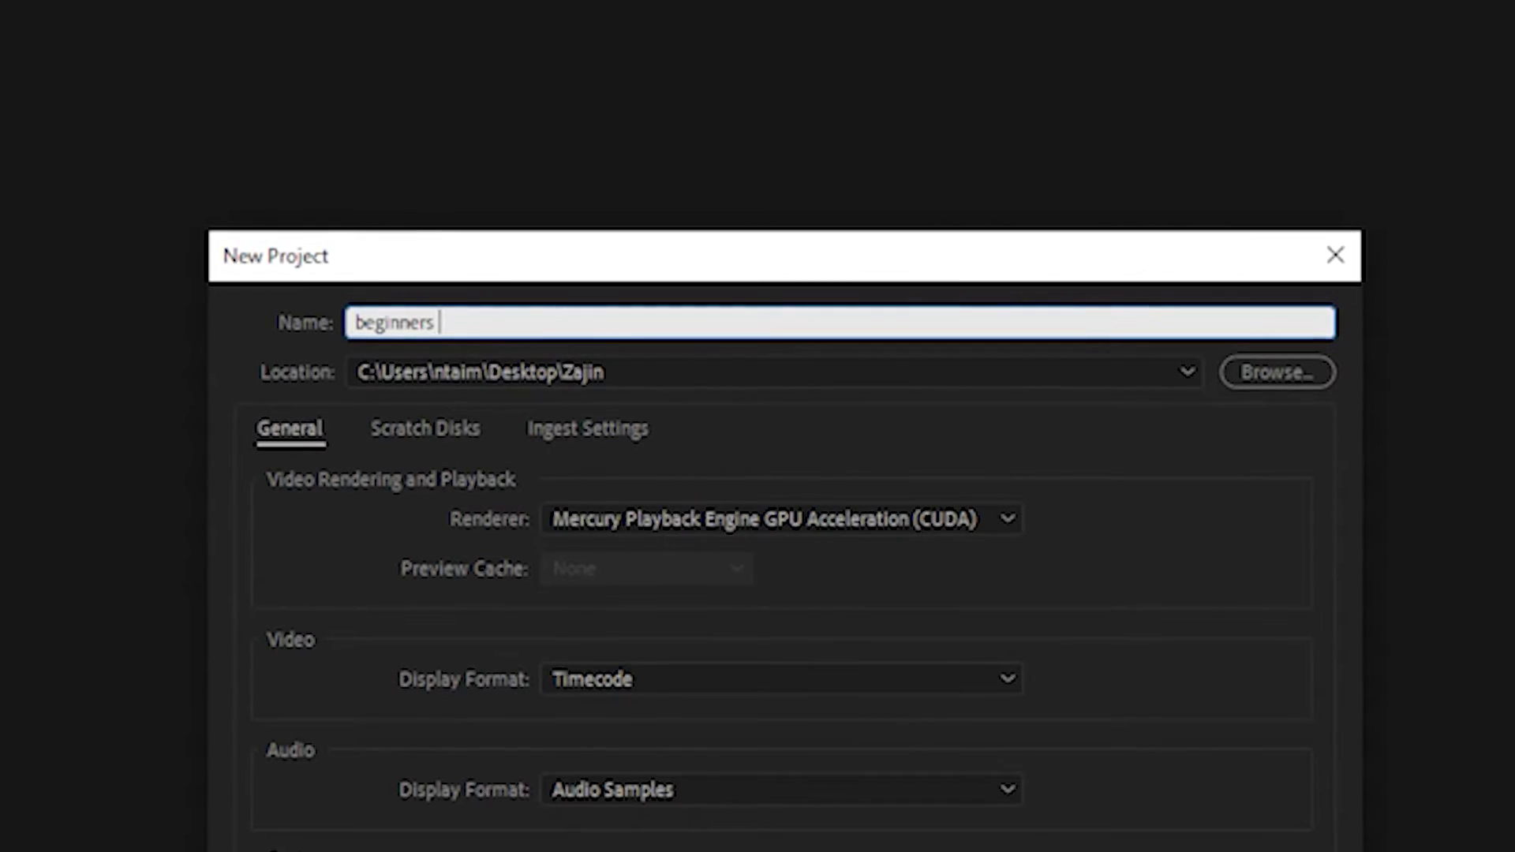
text(orial video)
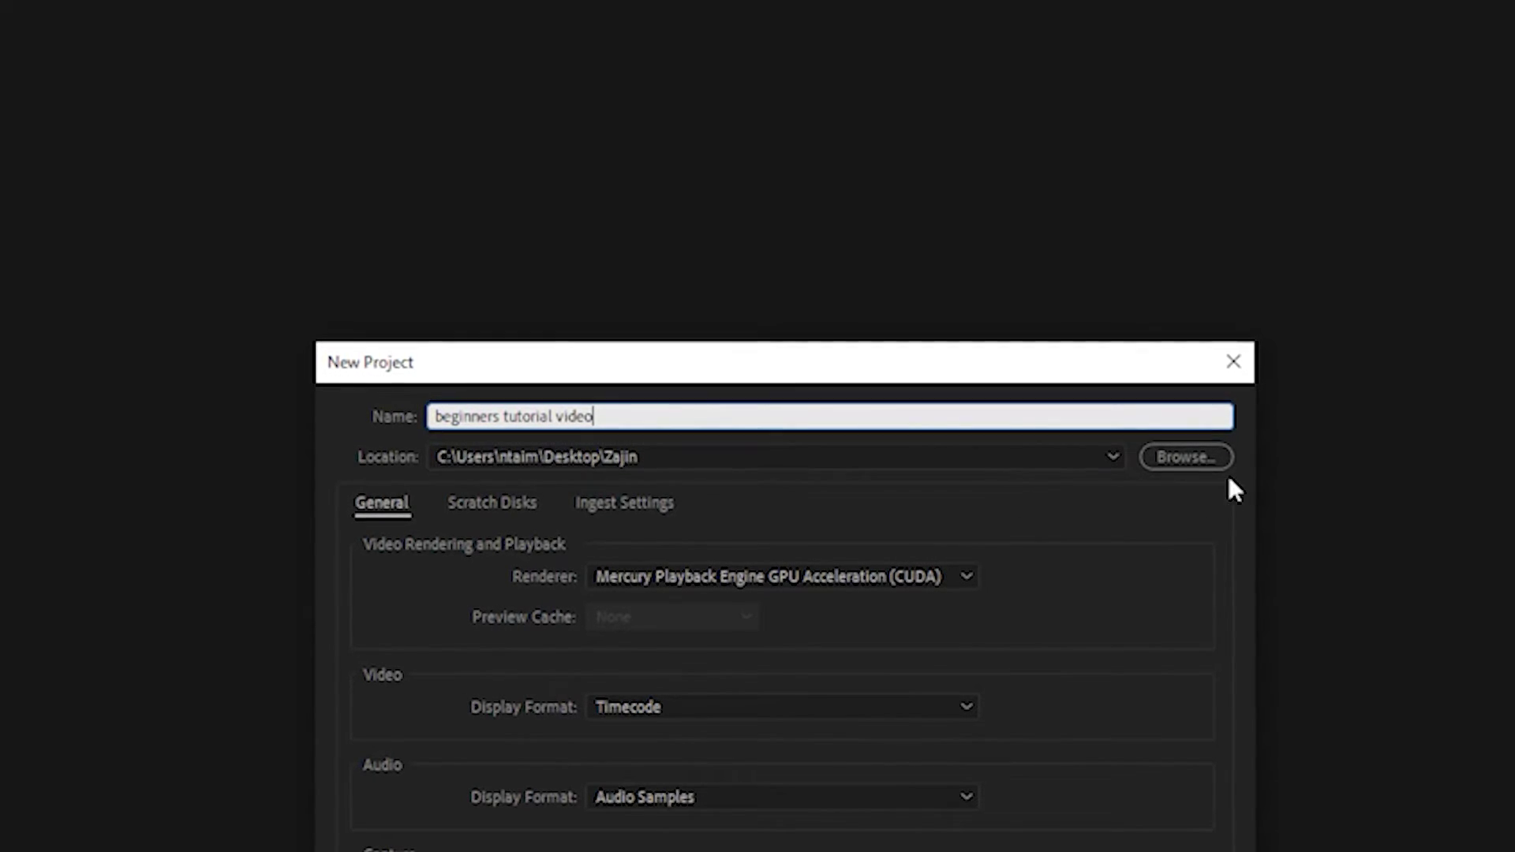
Step: Browse for the project location and create a new folder there named TUTORIAL
click(1189, 458)
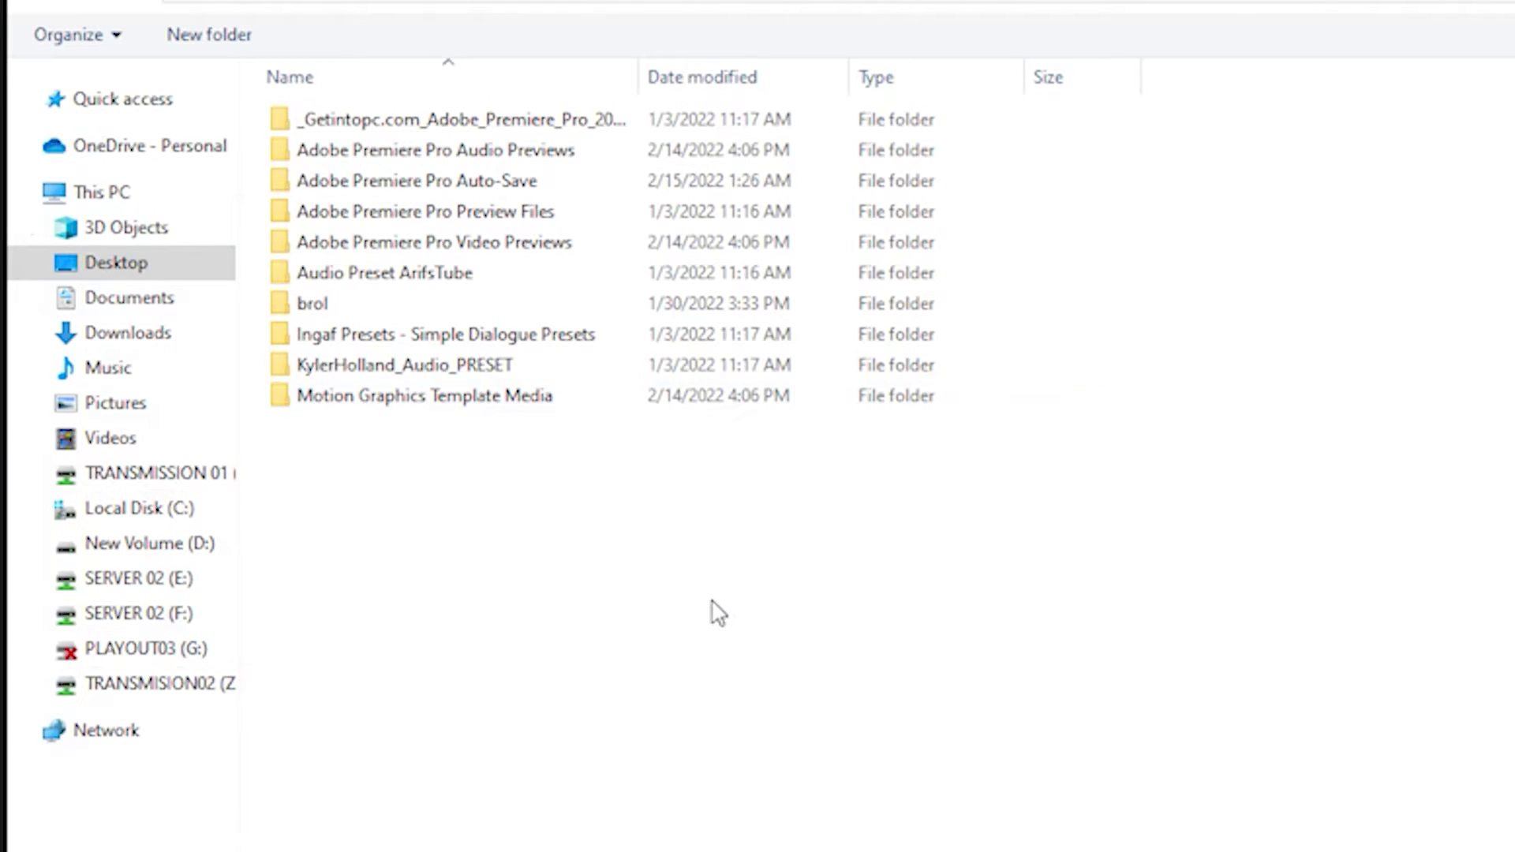
right_click(517, 581)
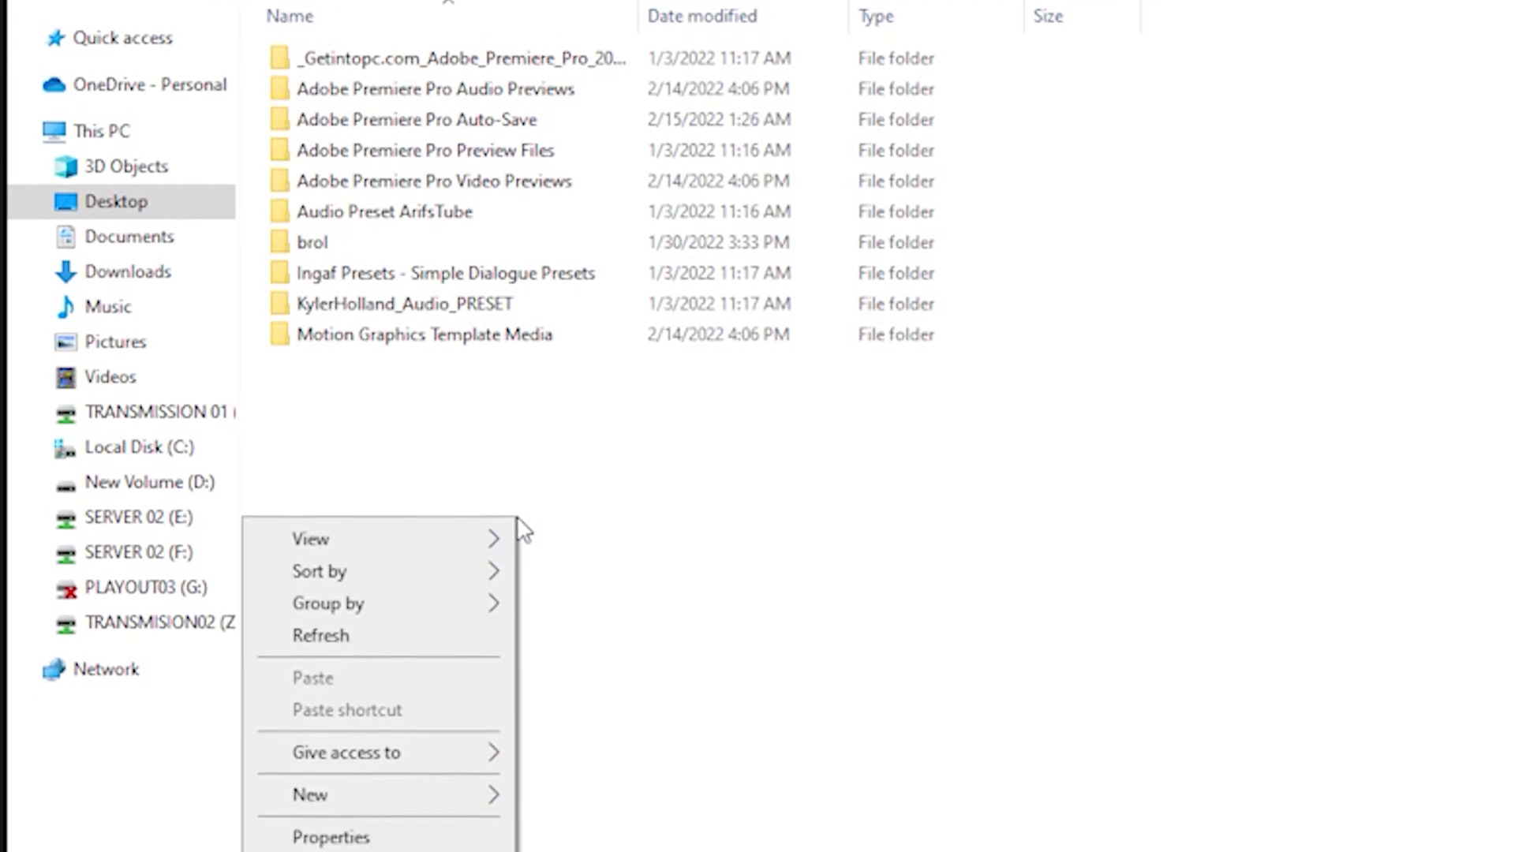
mouse_move(379, 710)
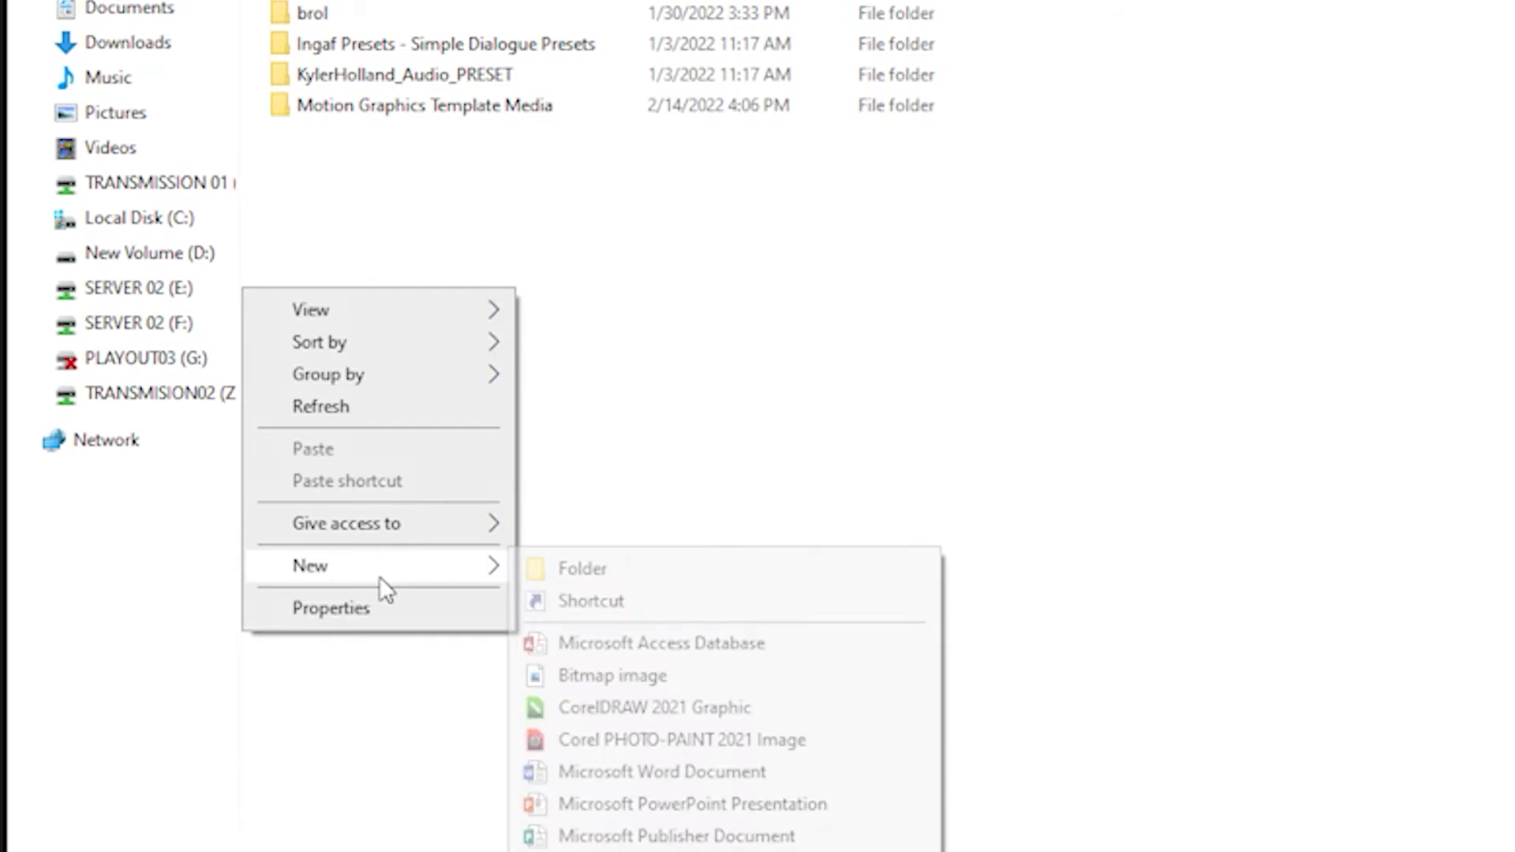
click(629, 568)
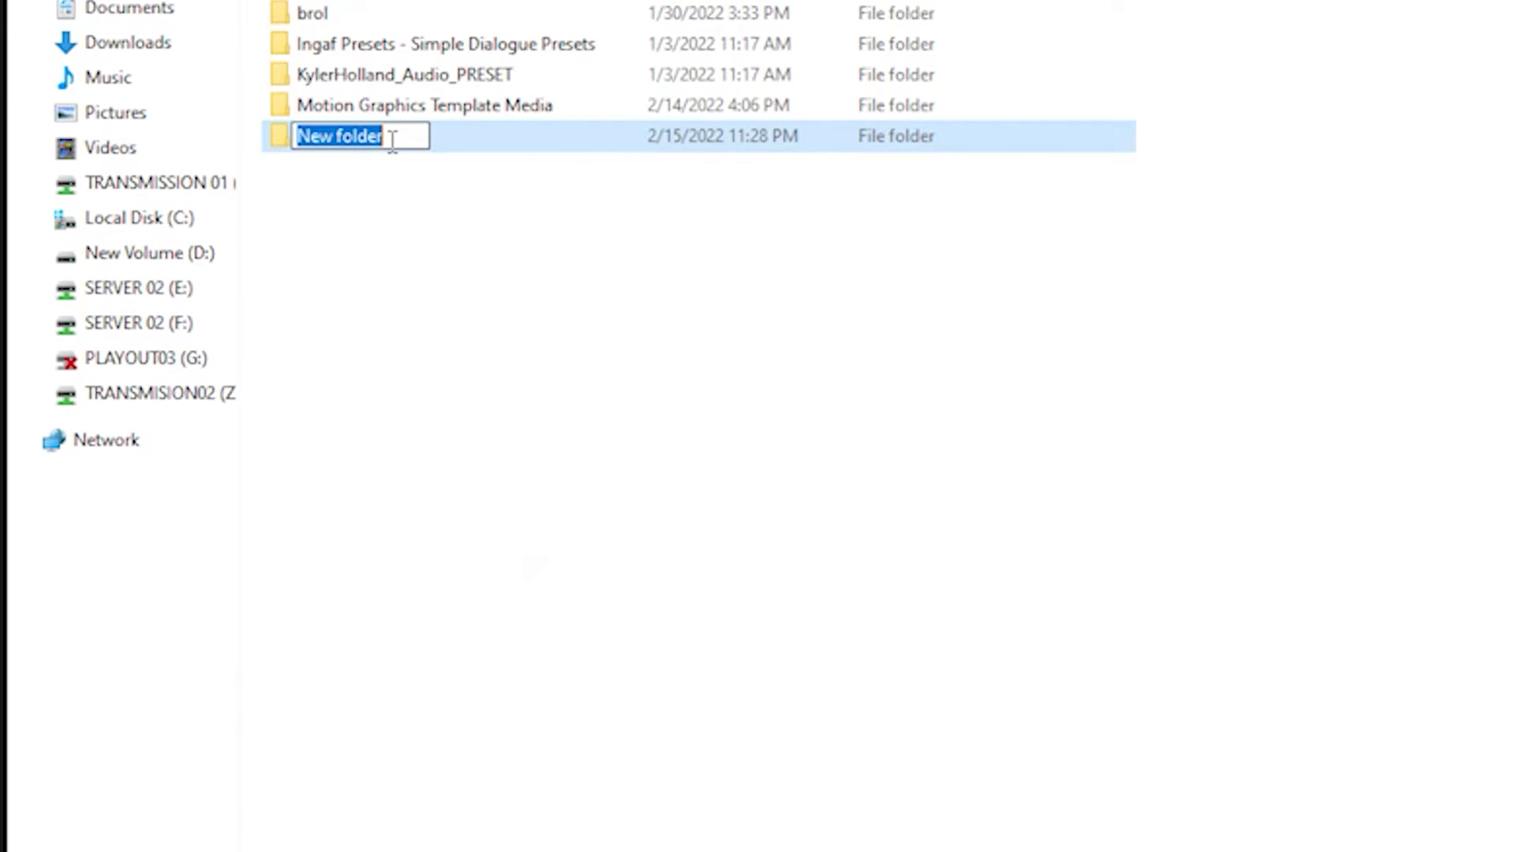
text(TUT)
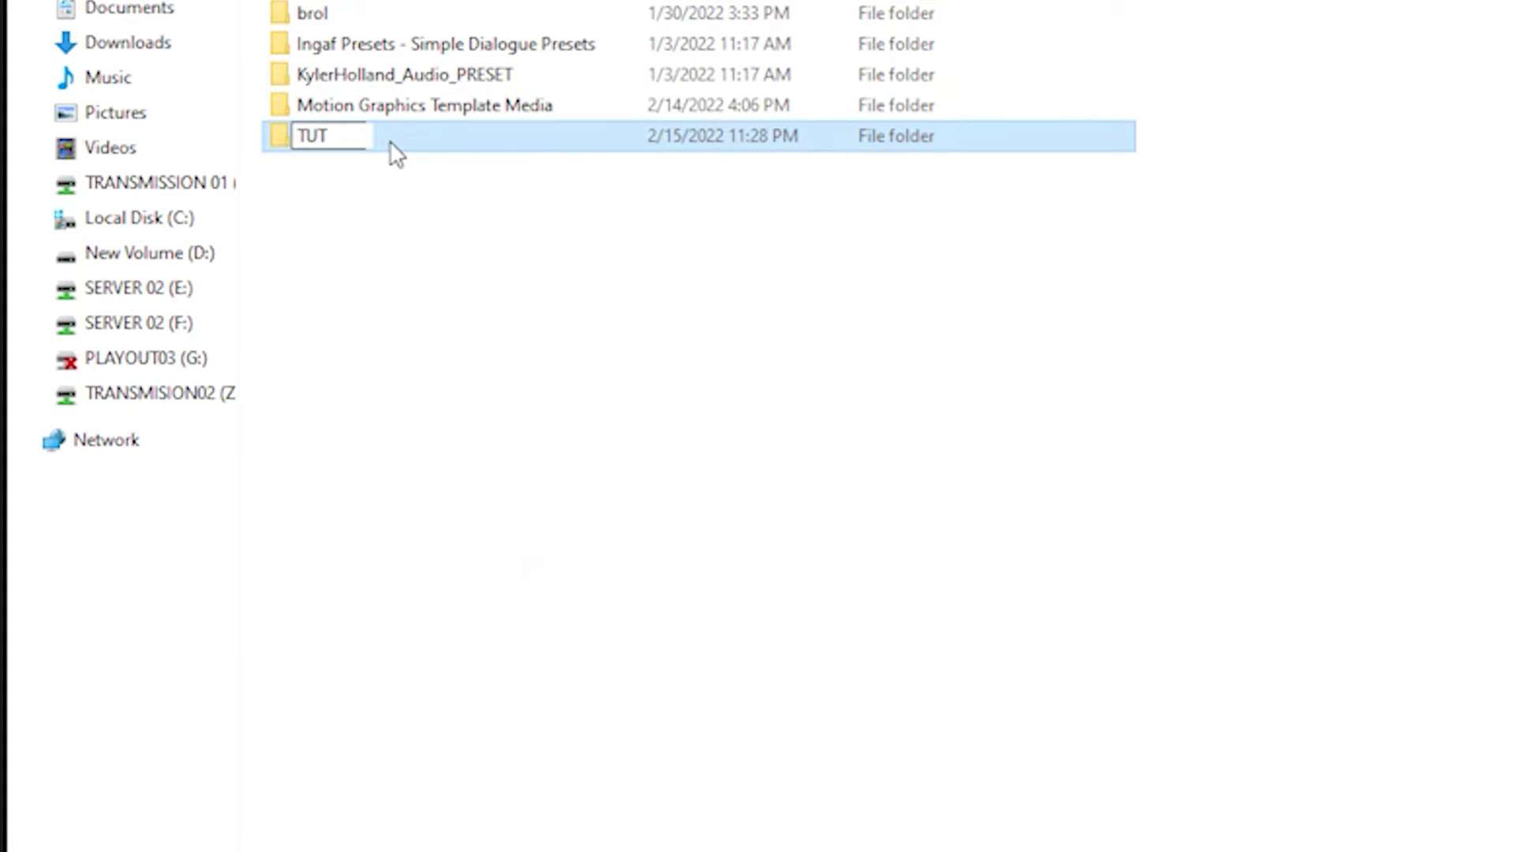
text(ORIAL)
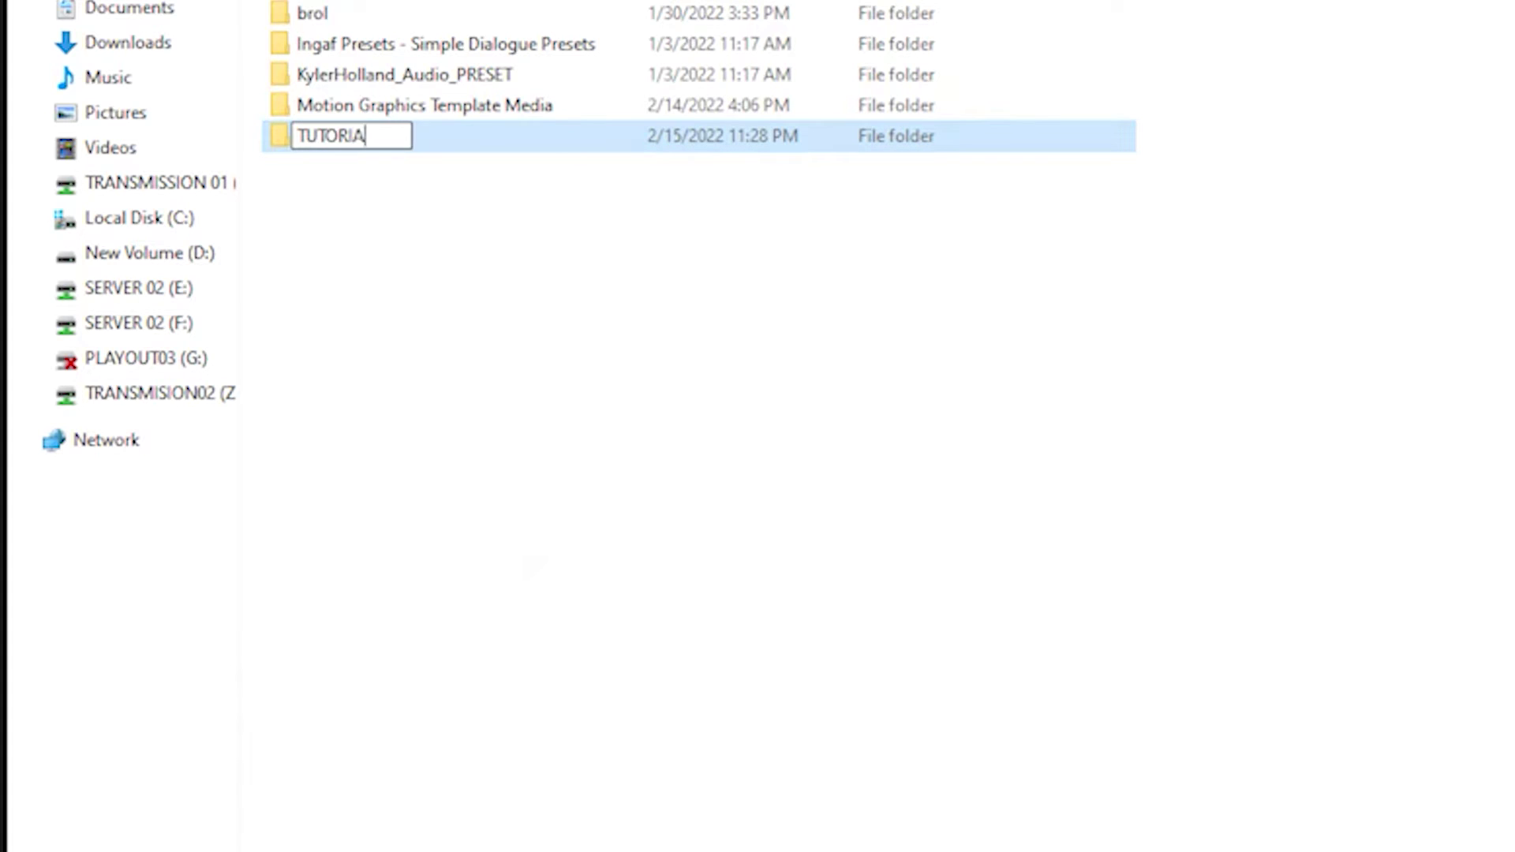
click(392, 140)
key(Return)
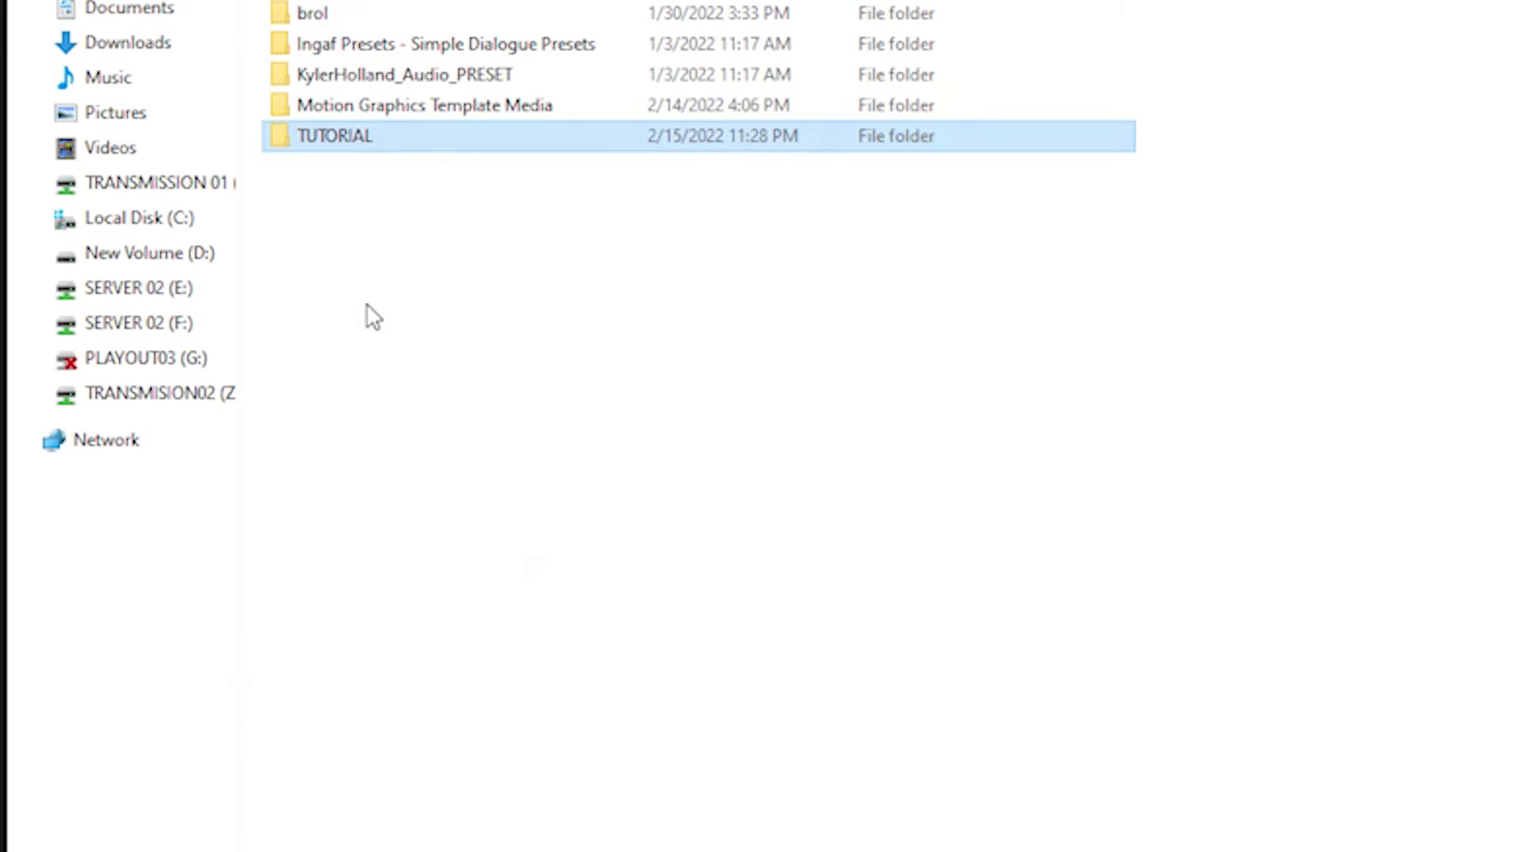
Step: Choose the TUTORIAL folder as the project's save location
click(377, 226)
click(340, 148)
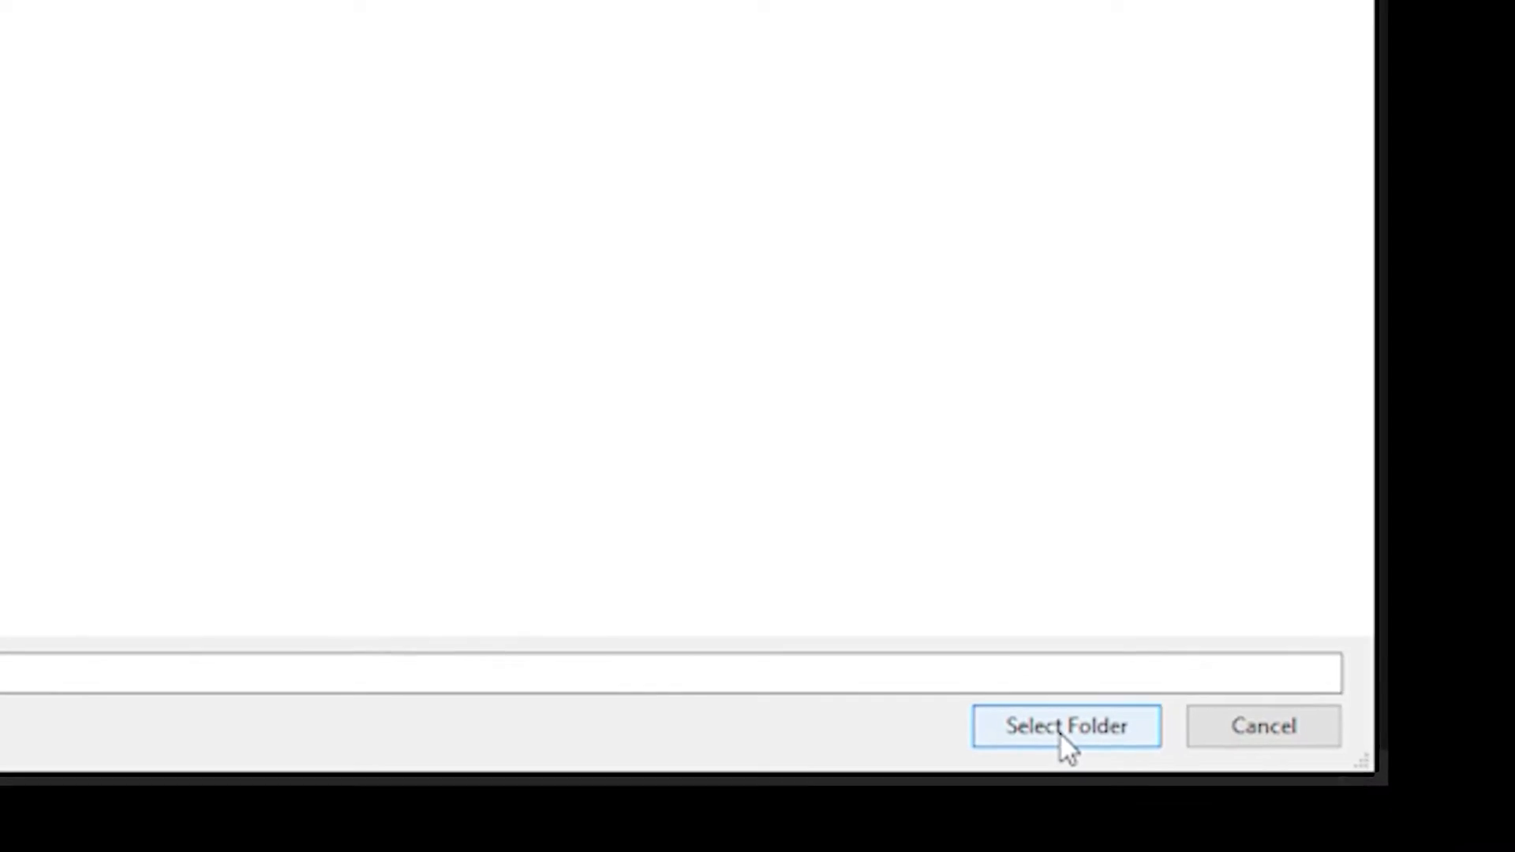
click(993, 689)
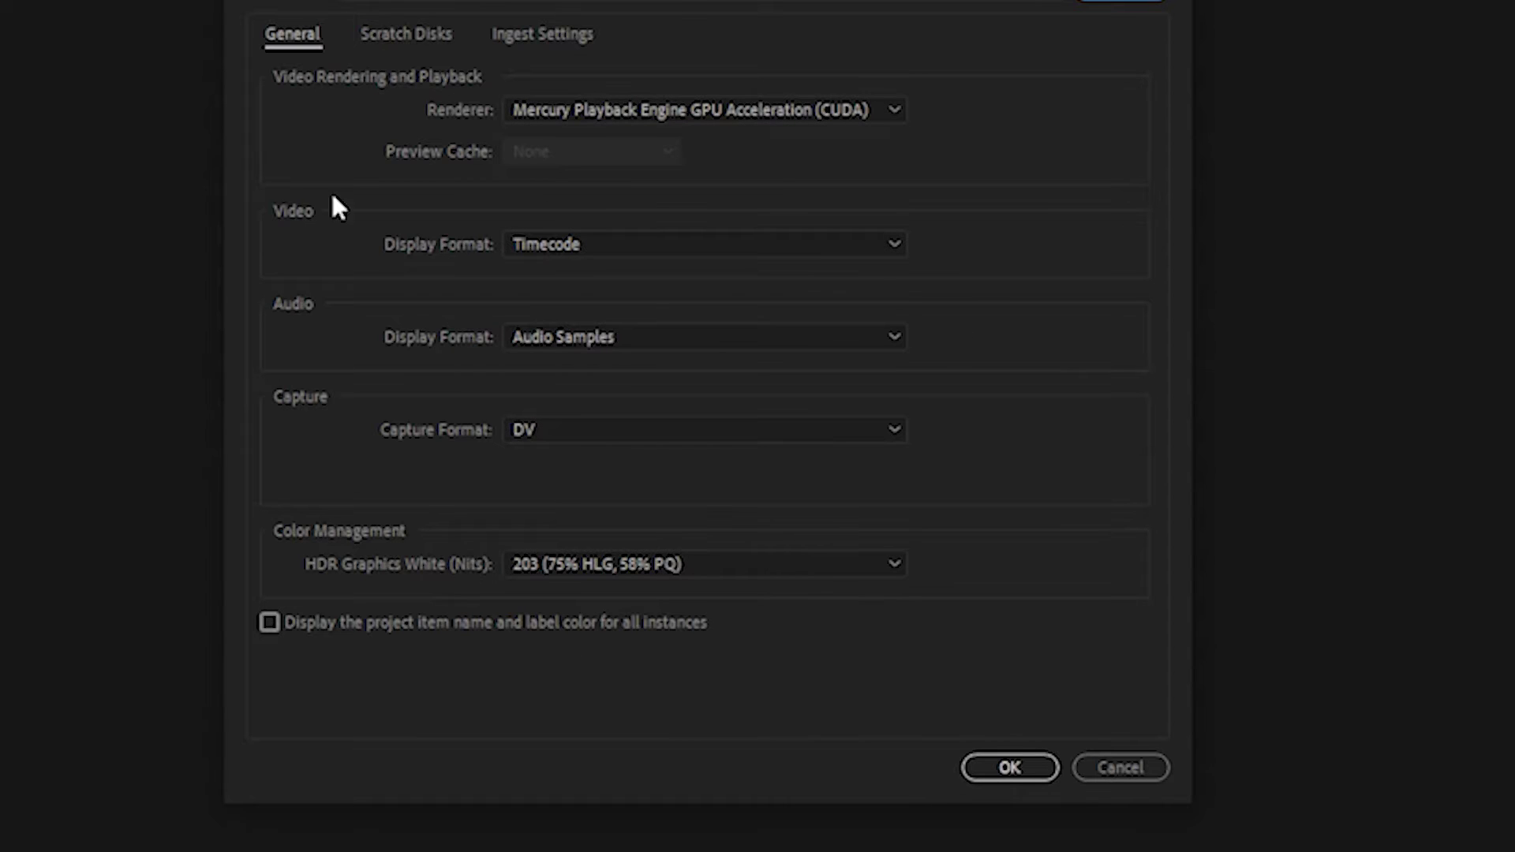
Step: Review the display format options, keep Timecode for video and Audio Samples for audio, and create the project
click(894, 246)
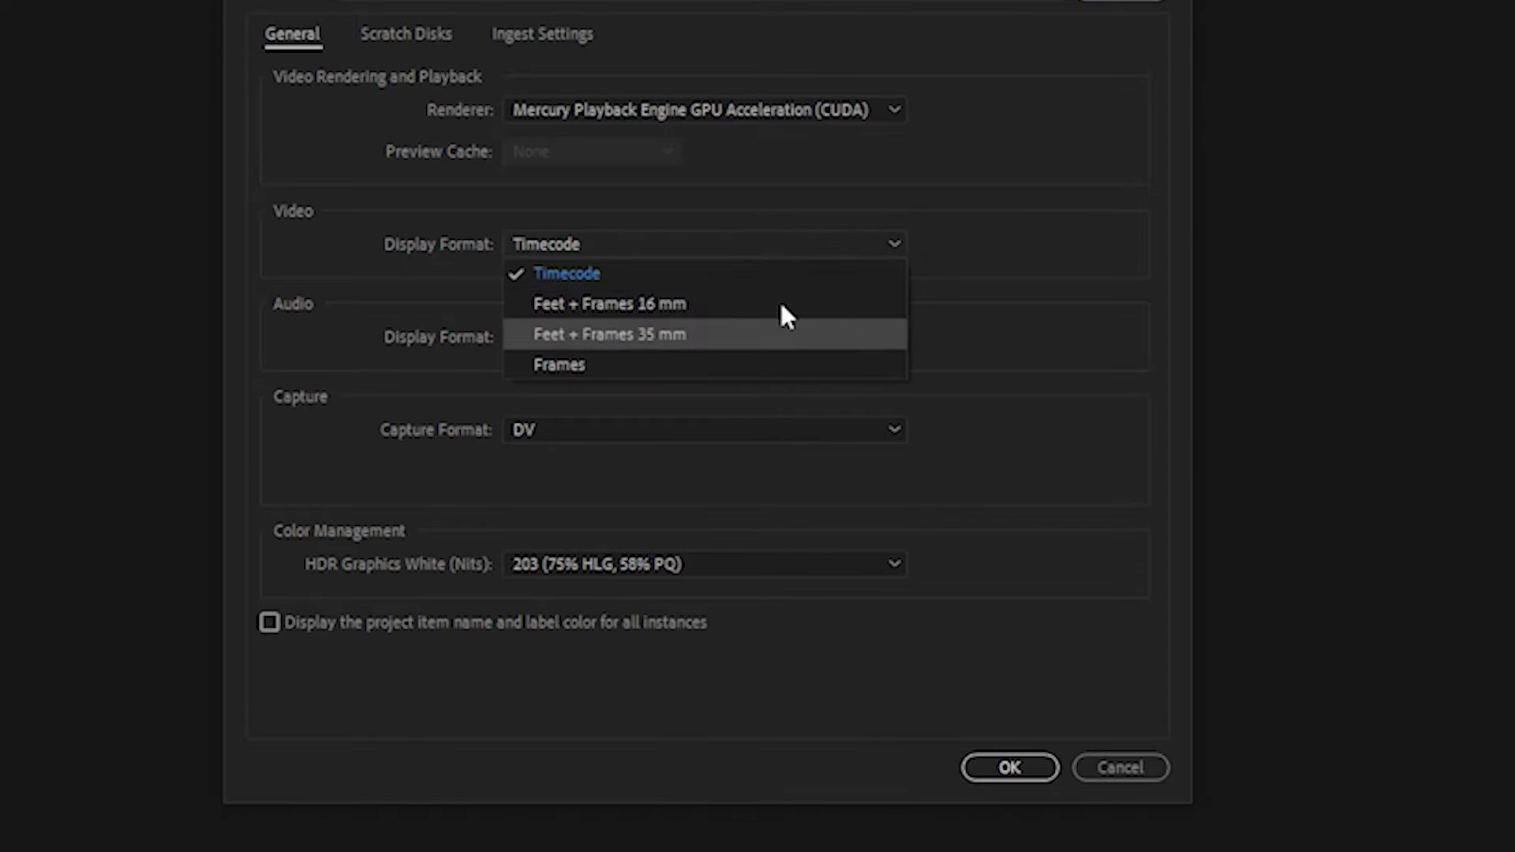
click(981, 253)
click(897, 338)
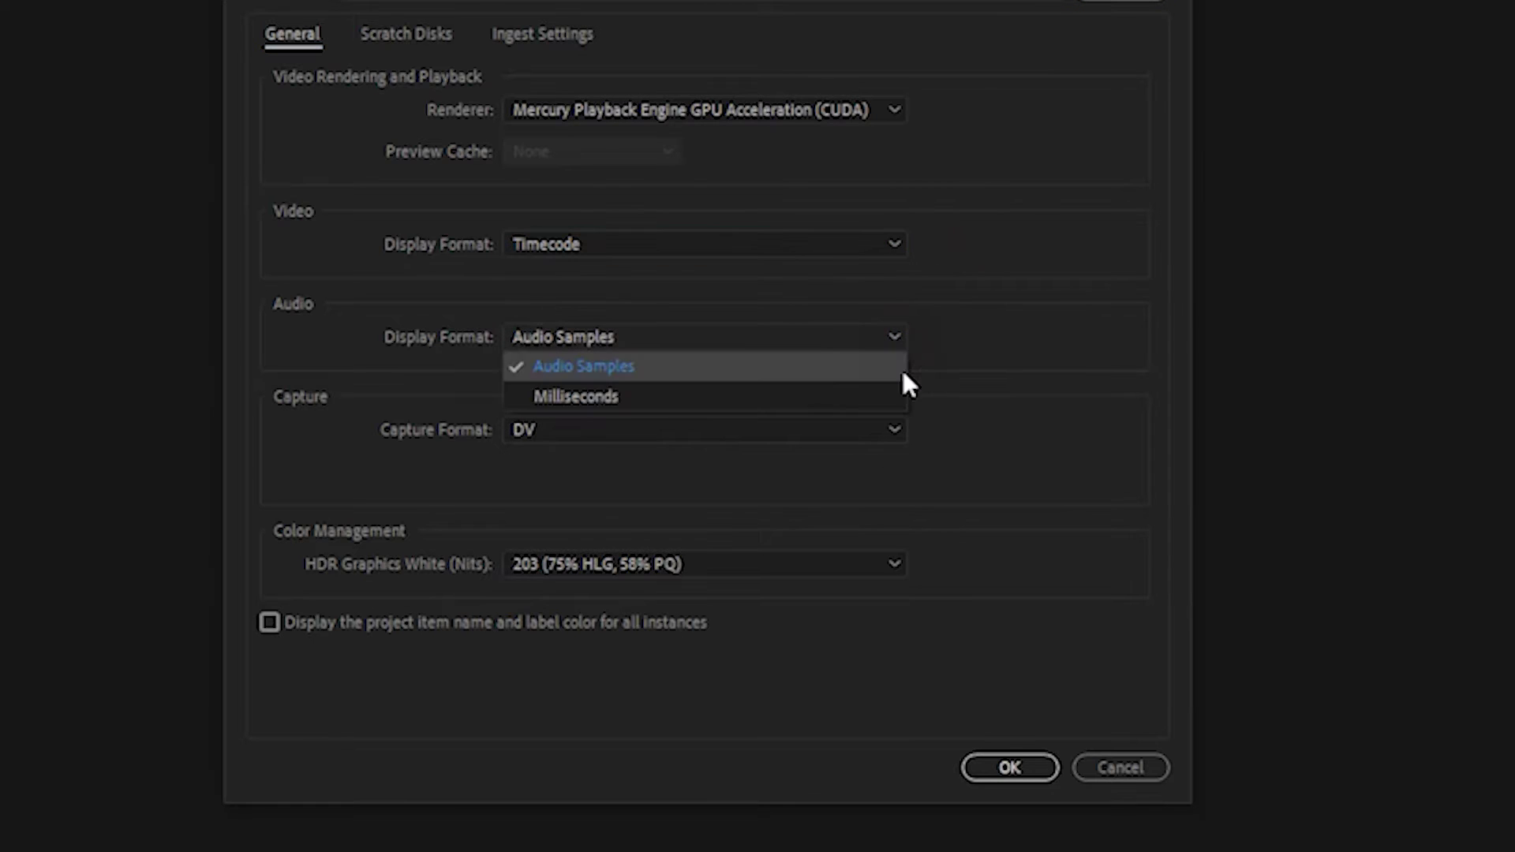
click(1019, 261)
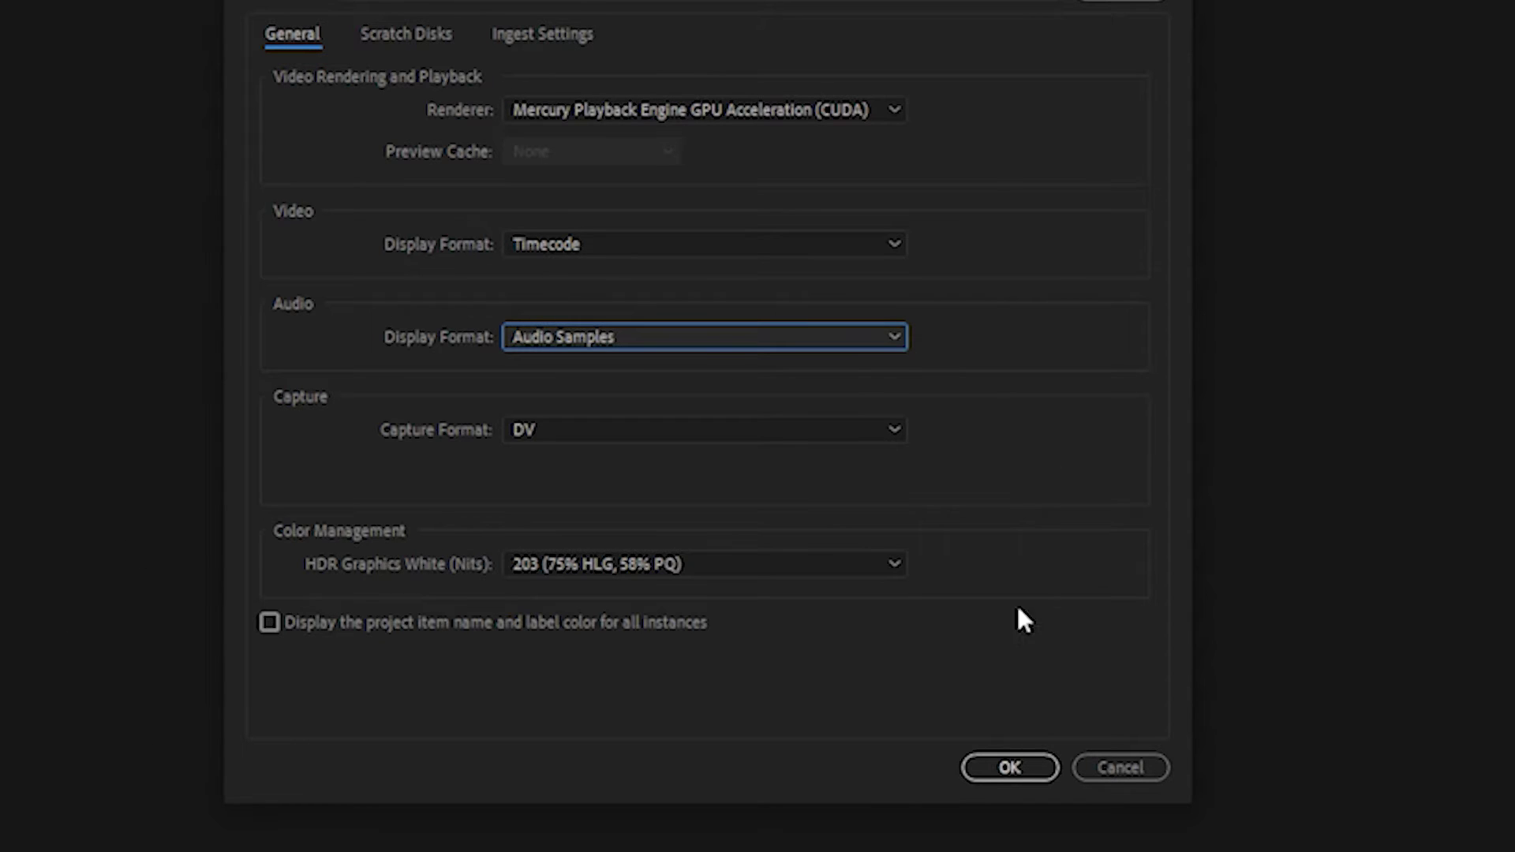
click(1013, 770)
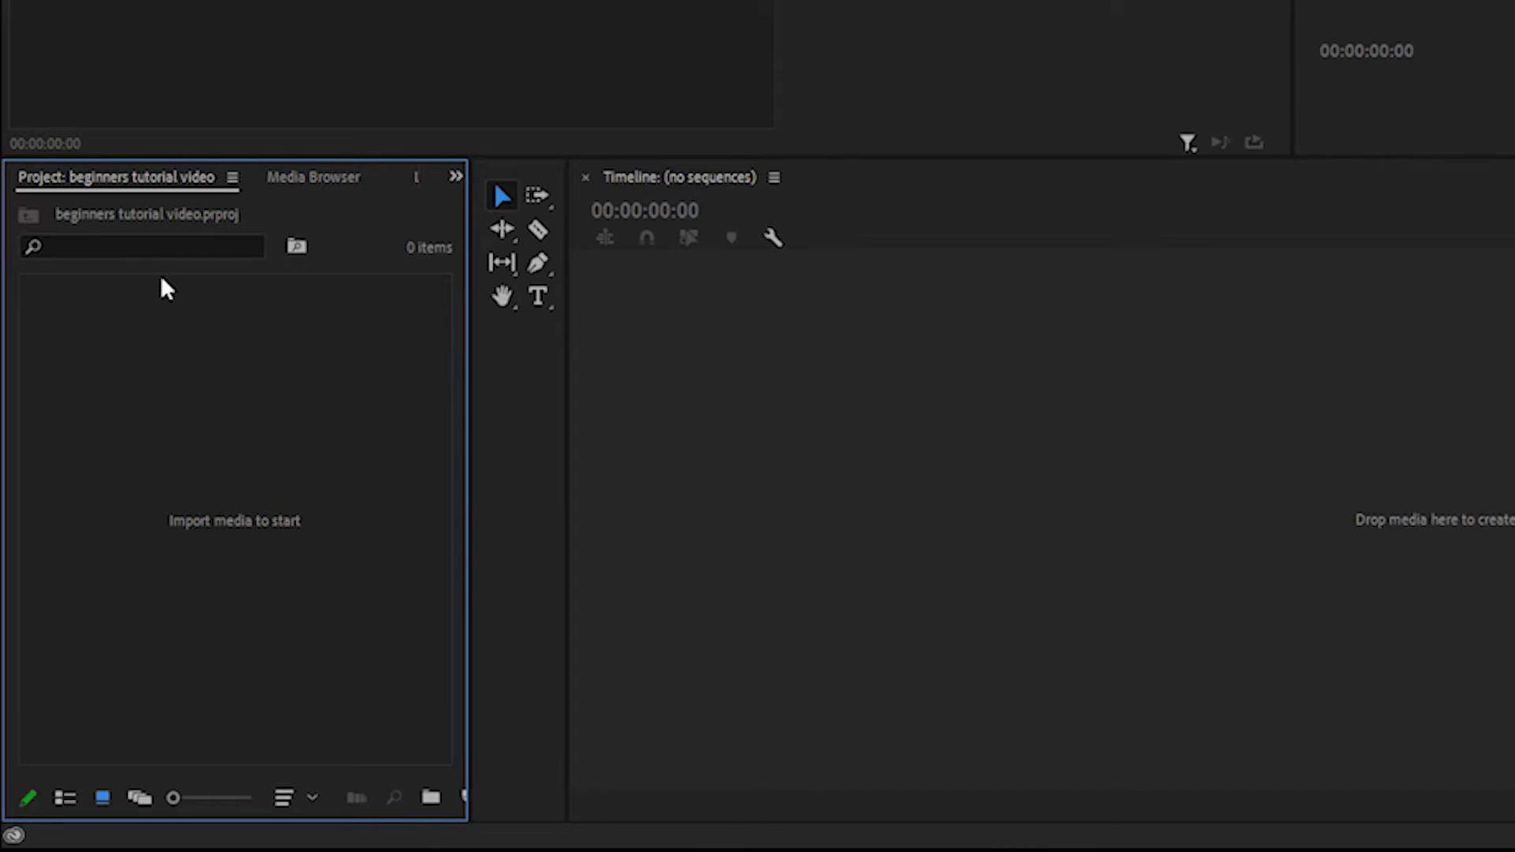
click(524, 377)
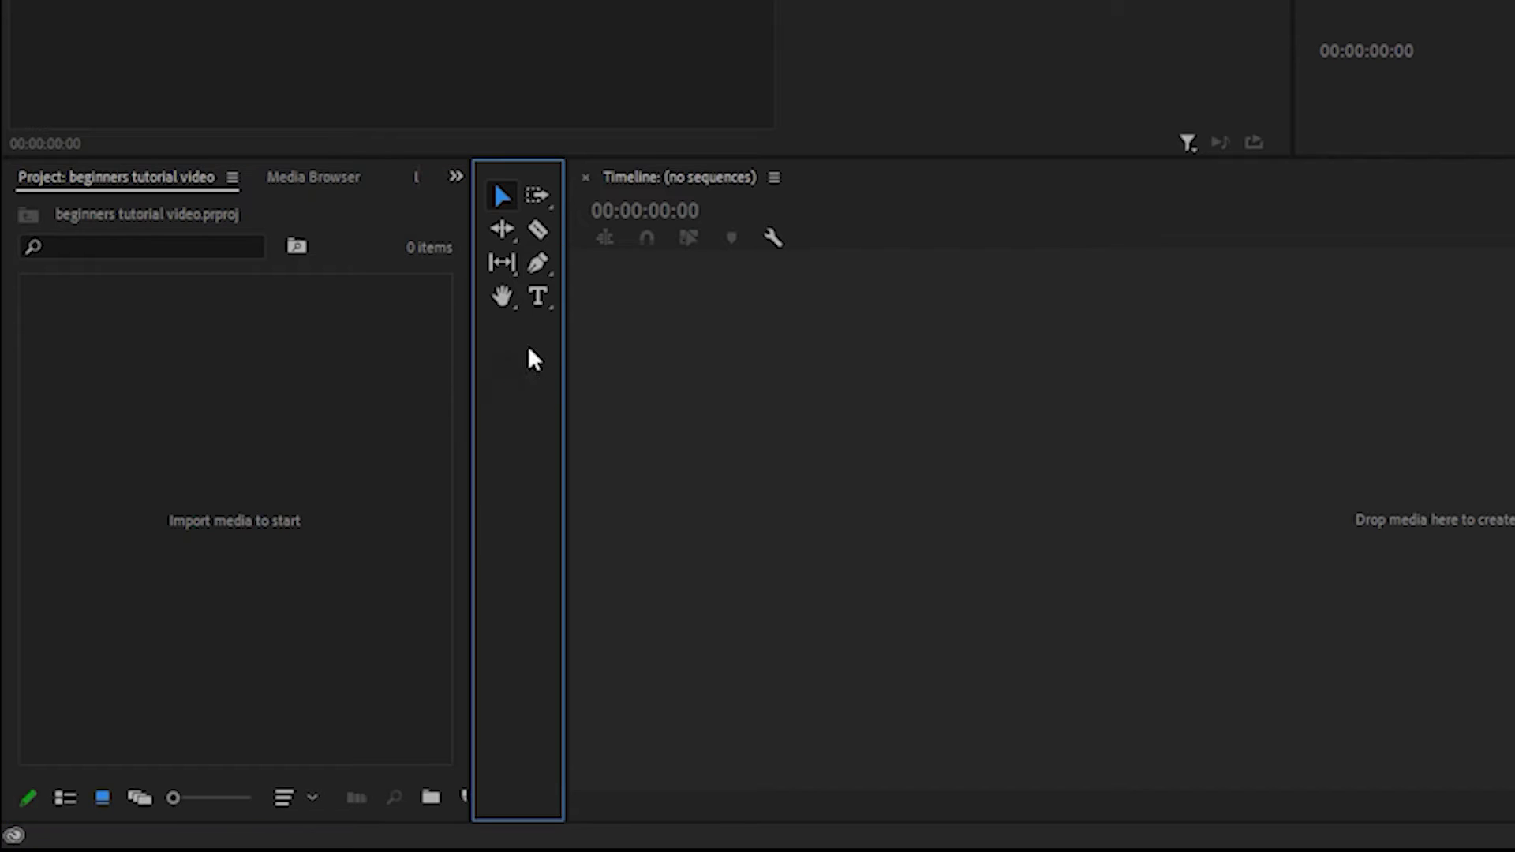
click(756, 433)
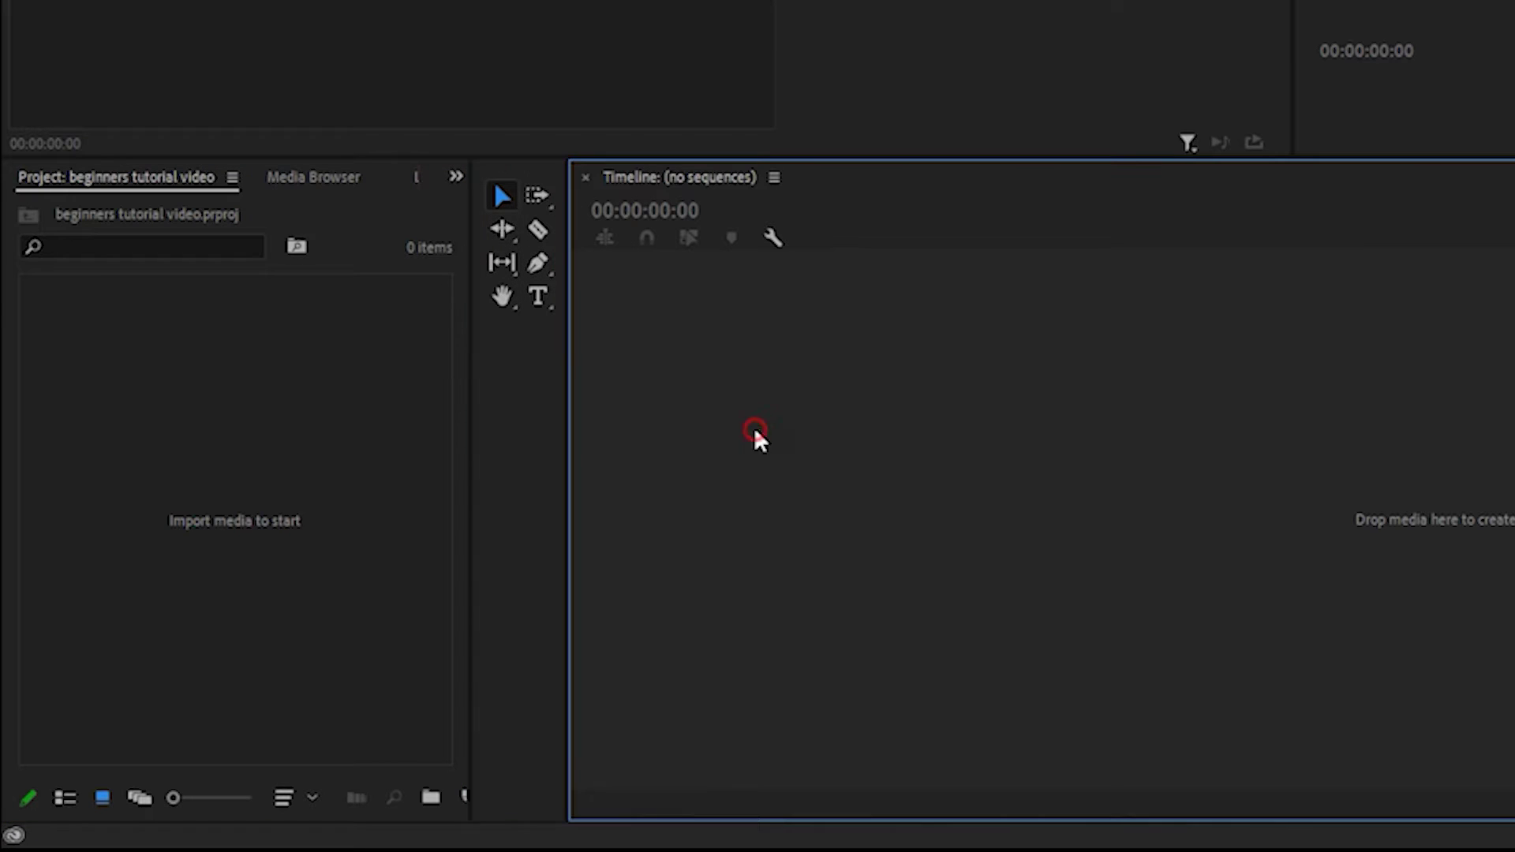
key(shift+2)
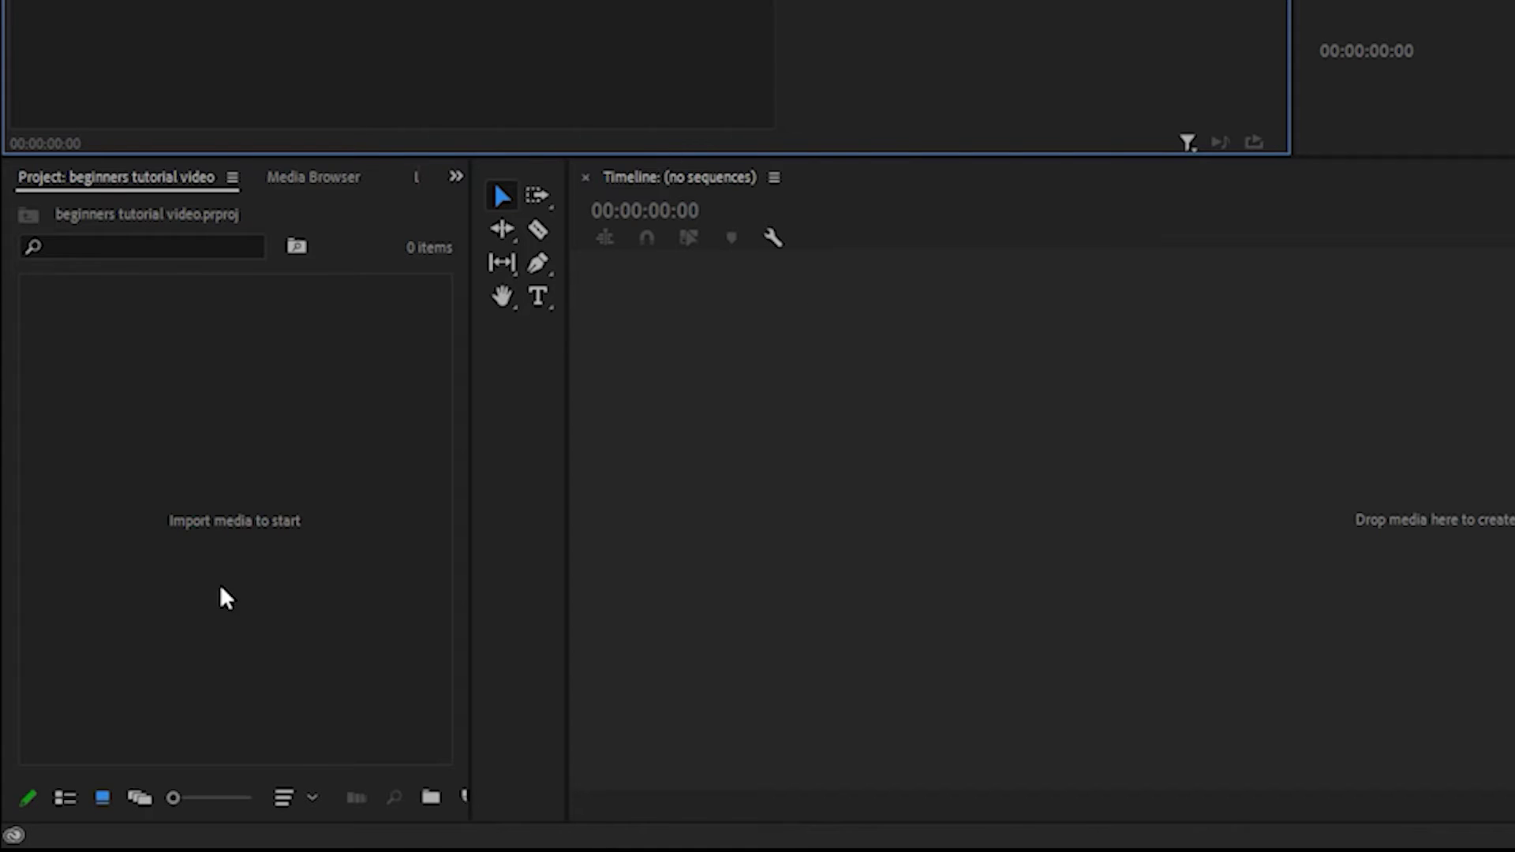
key(shift+4)
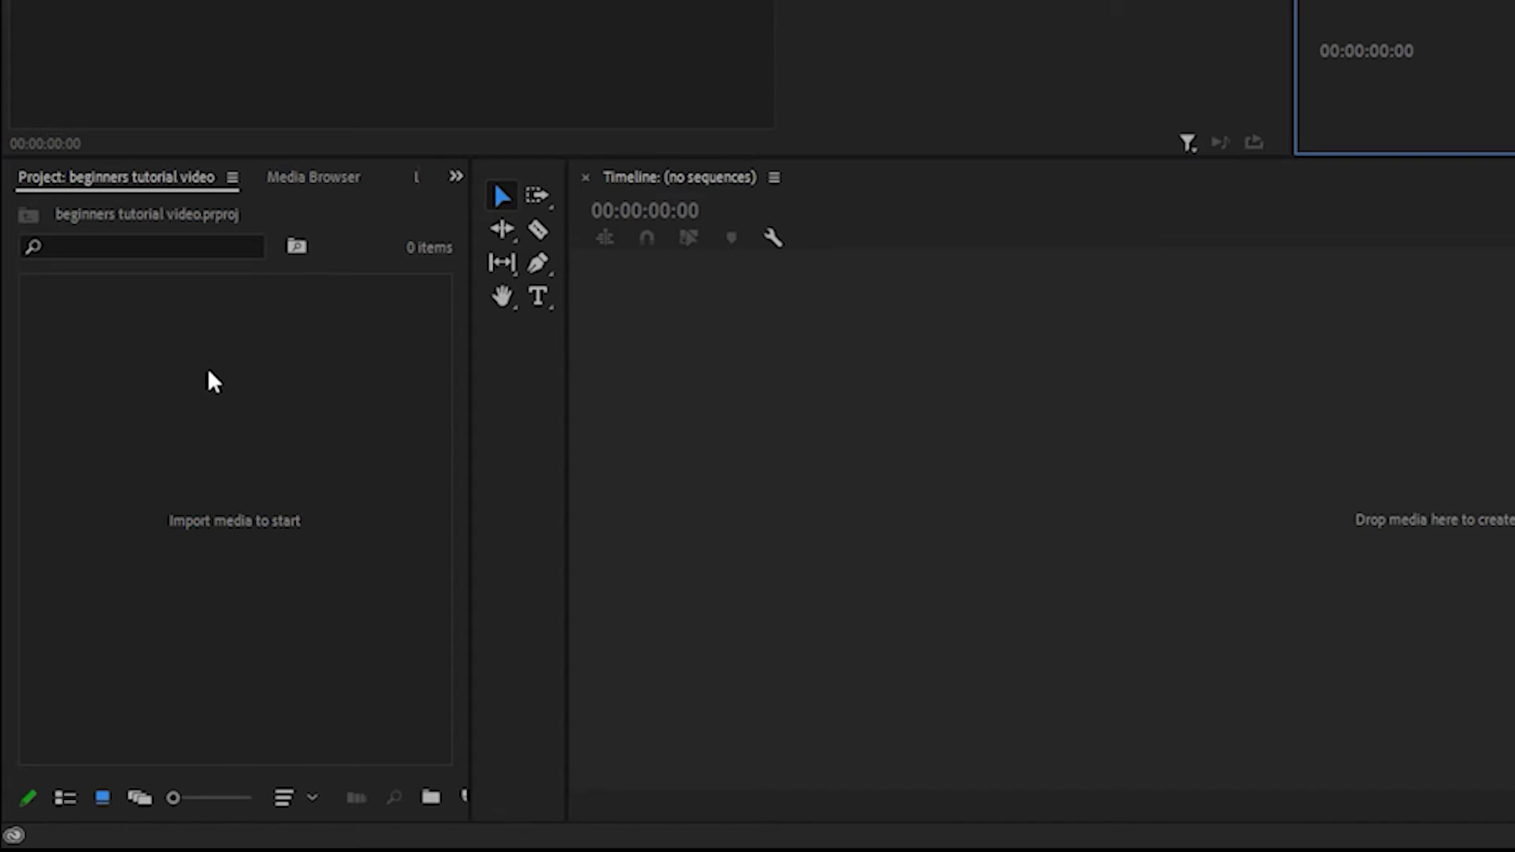
Step: Import the video NUTRITION BLENDER 2FINAL.mp4 from the Downloads folder into the project
click(257, 464)
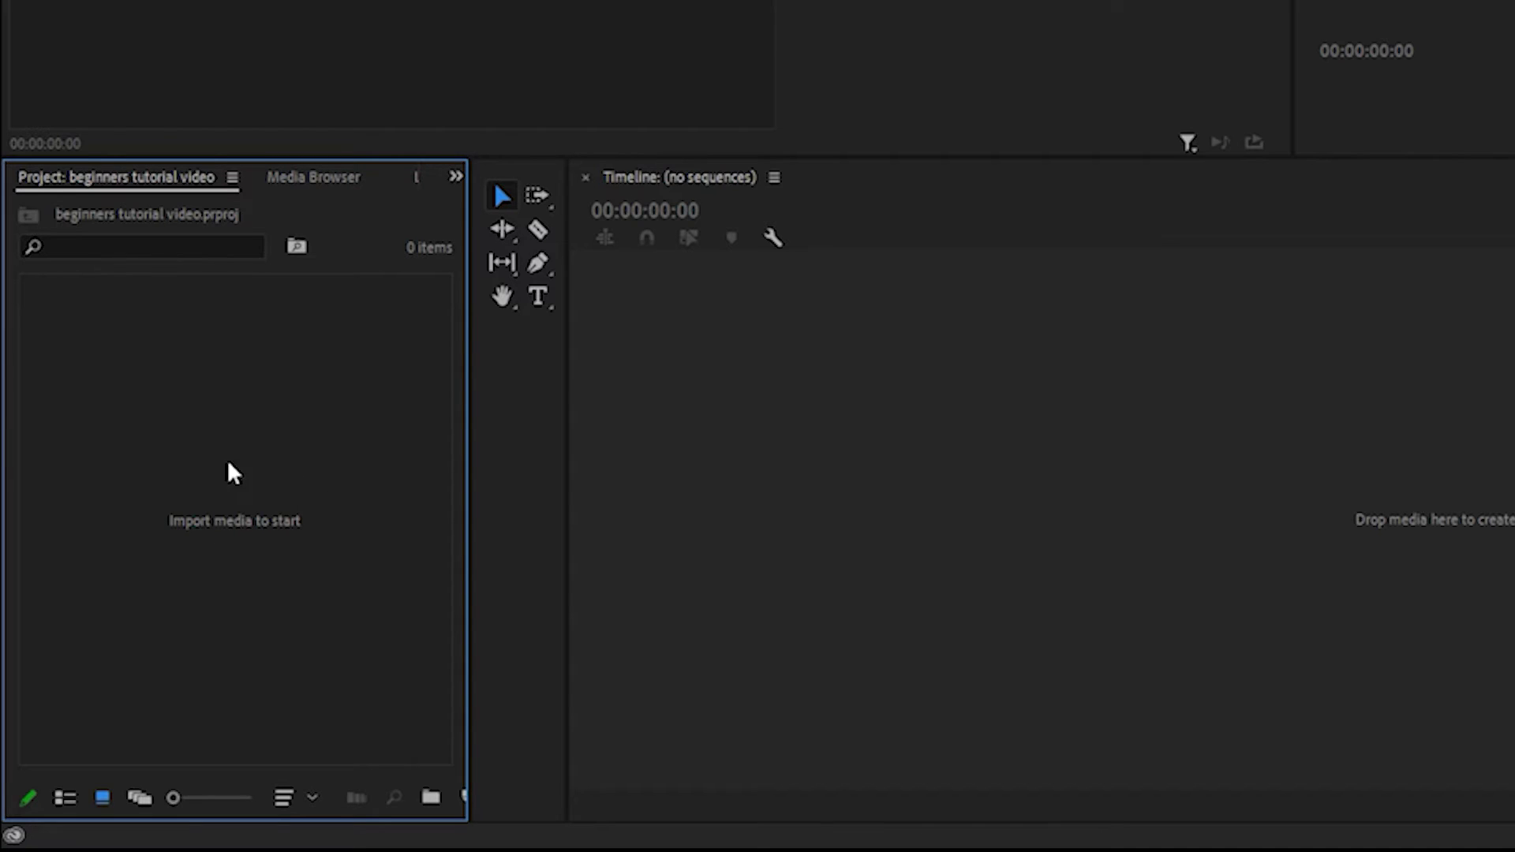
right_click(169, 456)
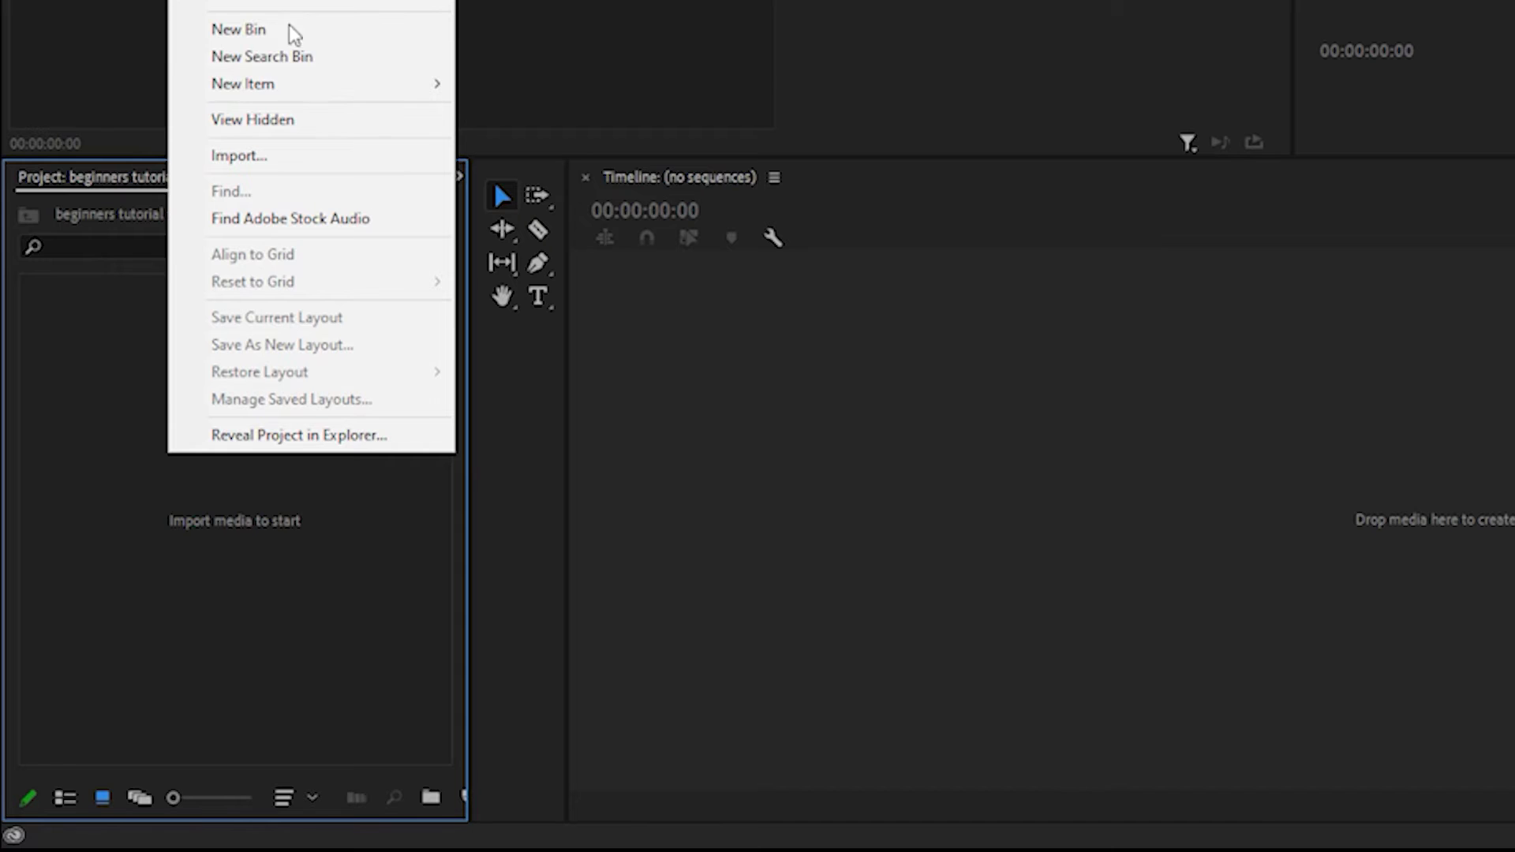
click(254, 159)
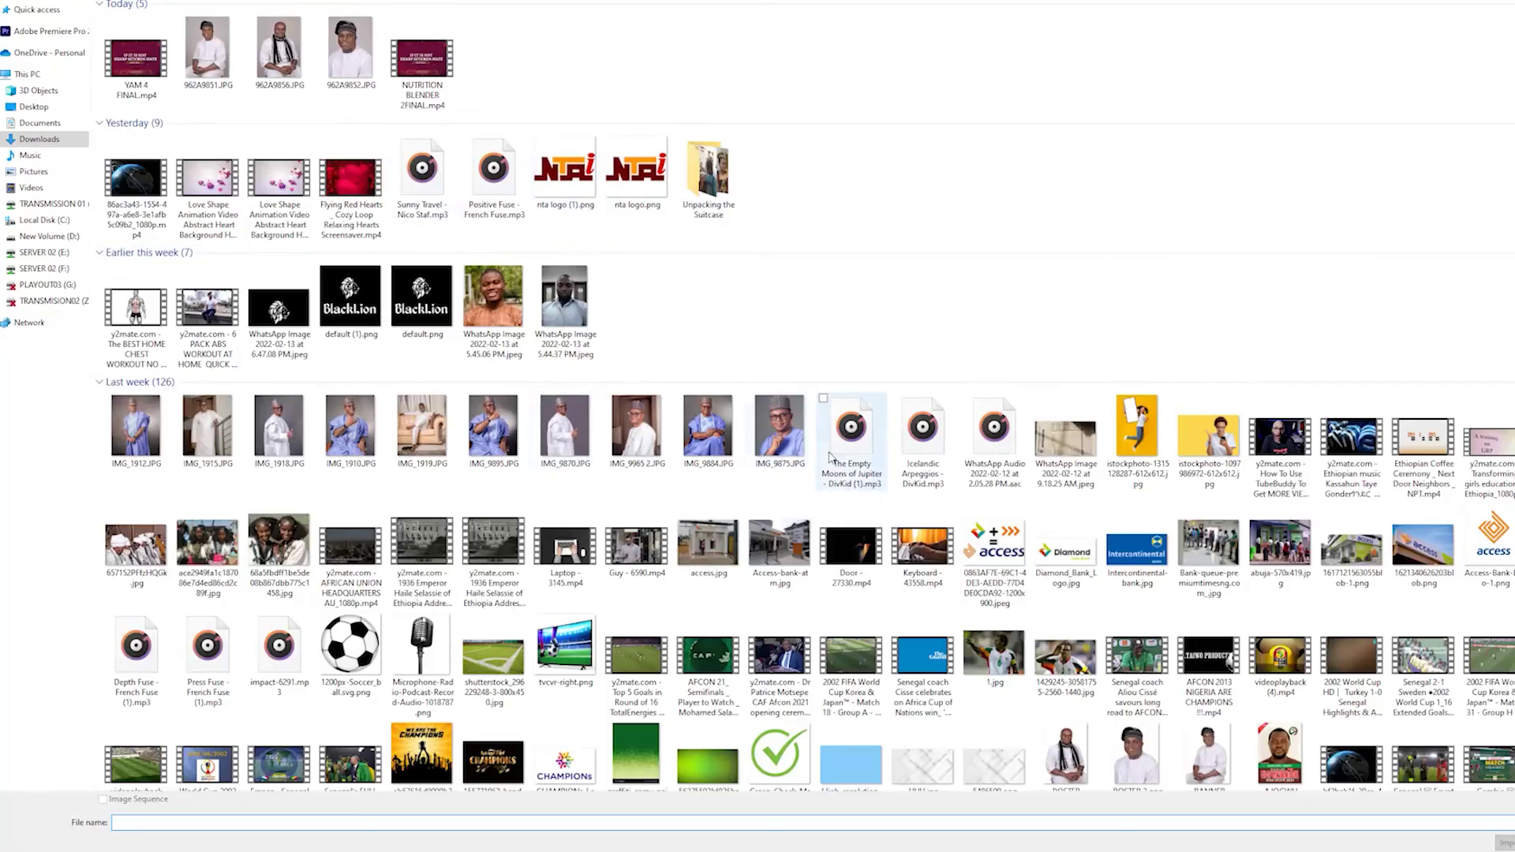
scroll(1000, 375, down, 15)
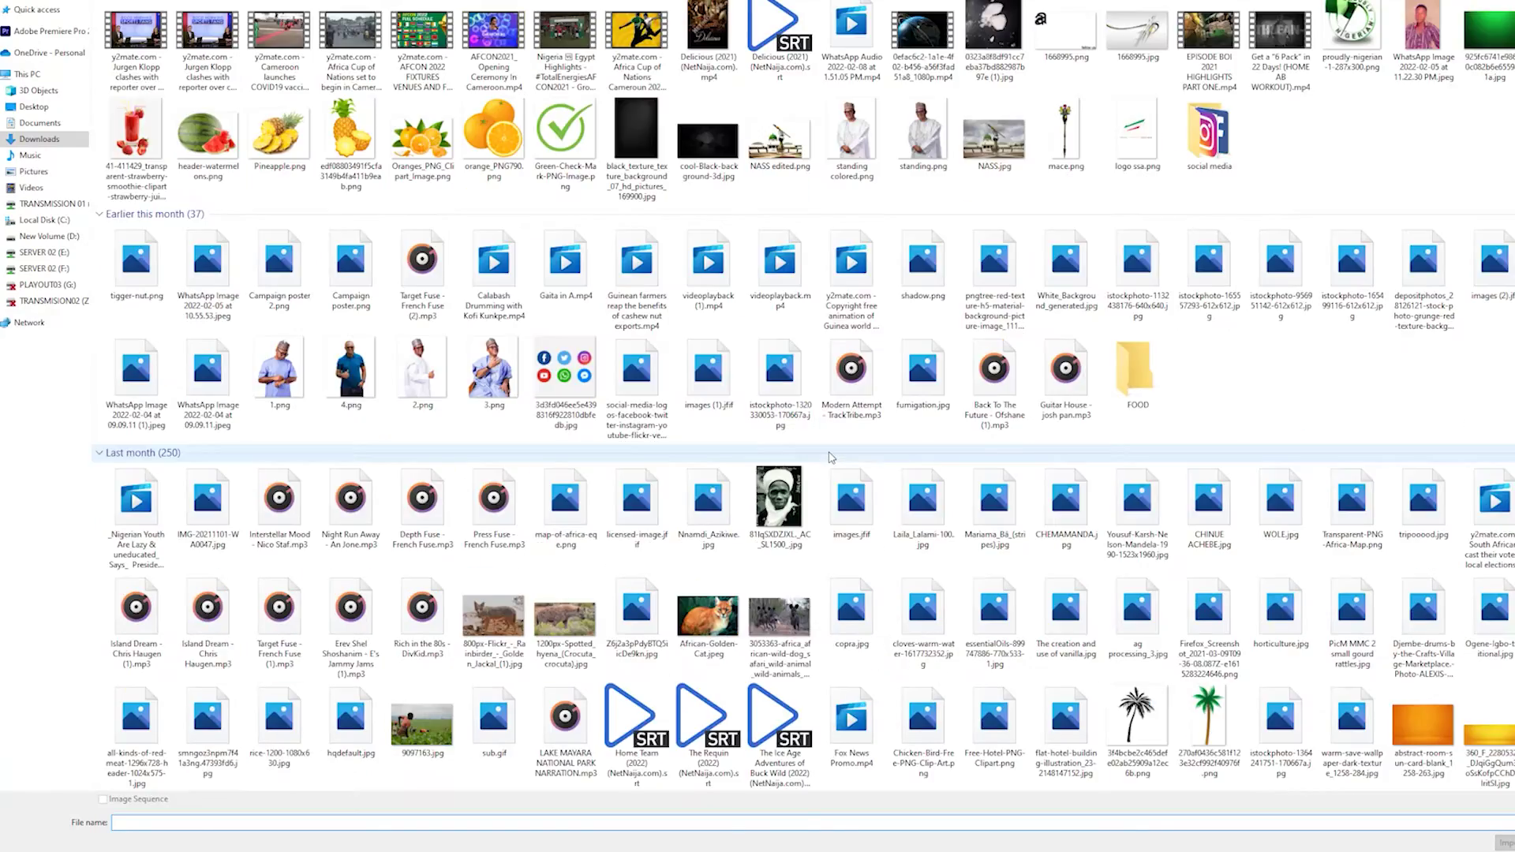
scroll(830, 460, down, 3)
scroll(830, 460, up, 20)
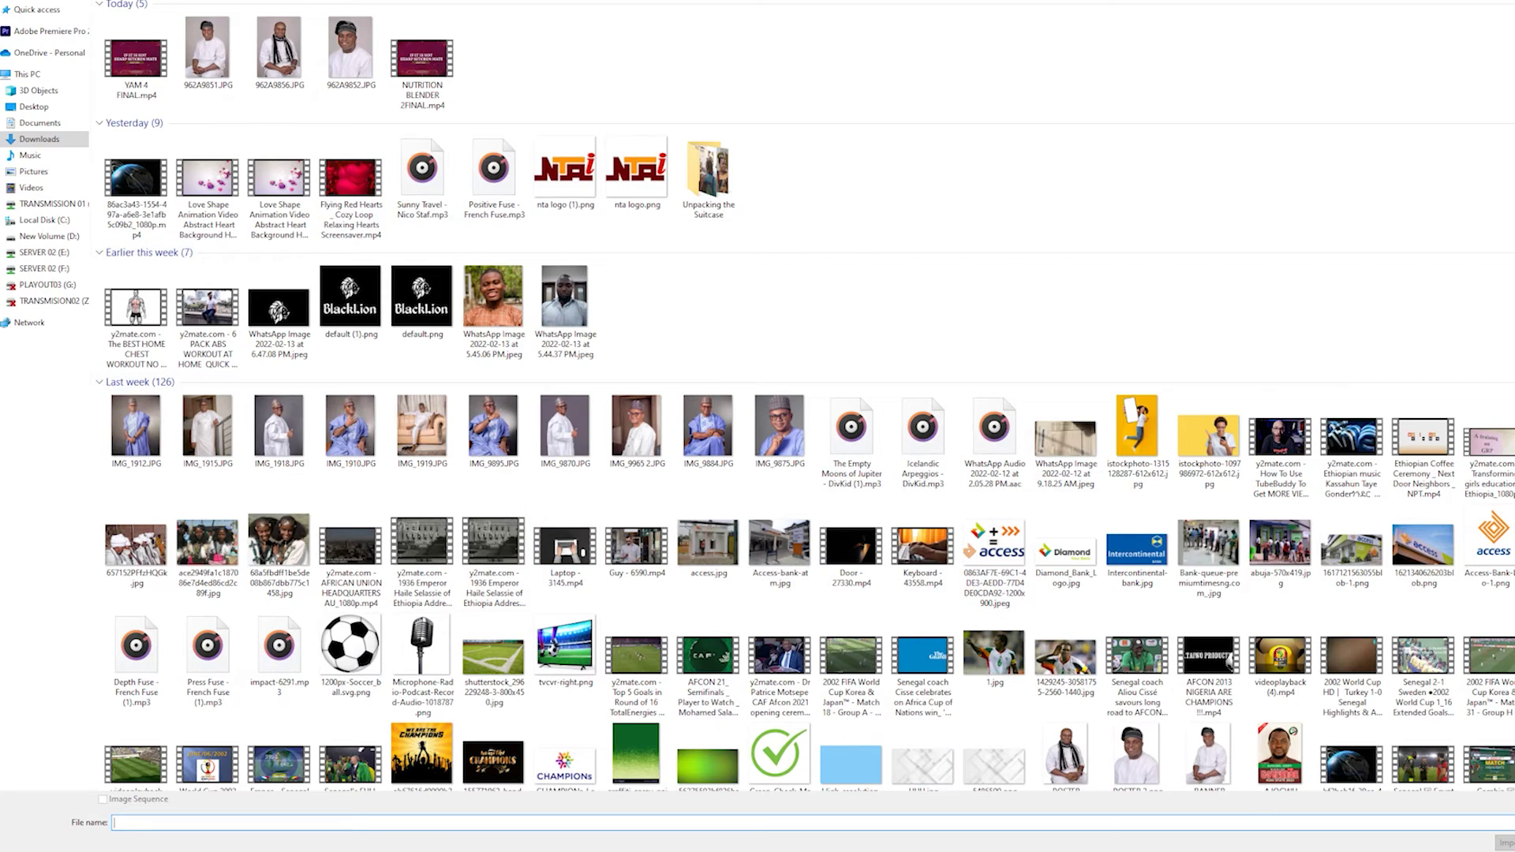
scroll(789, 410, down, 5)
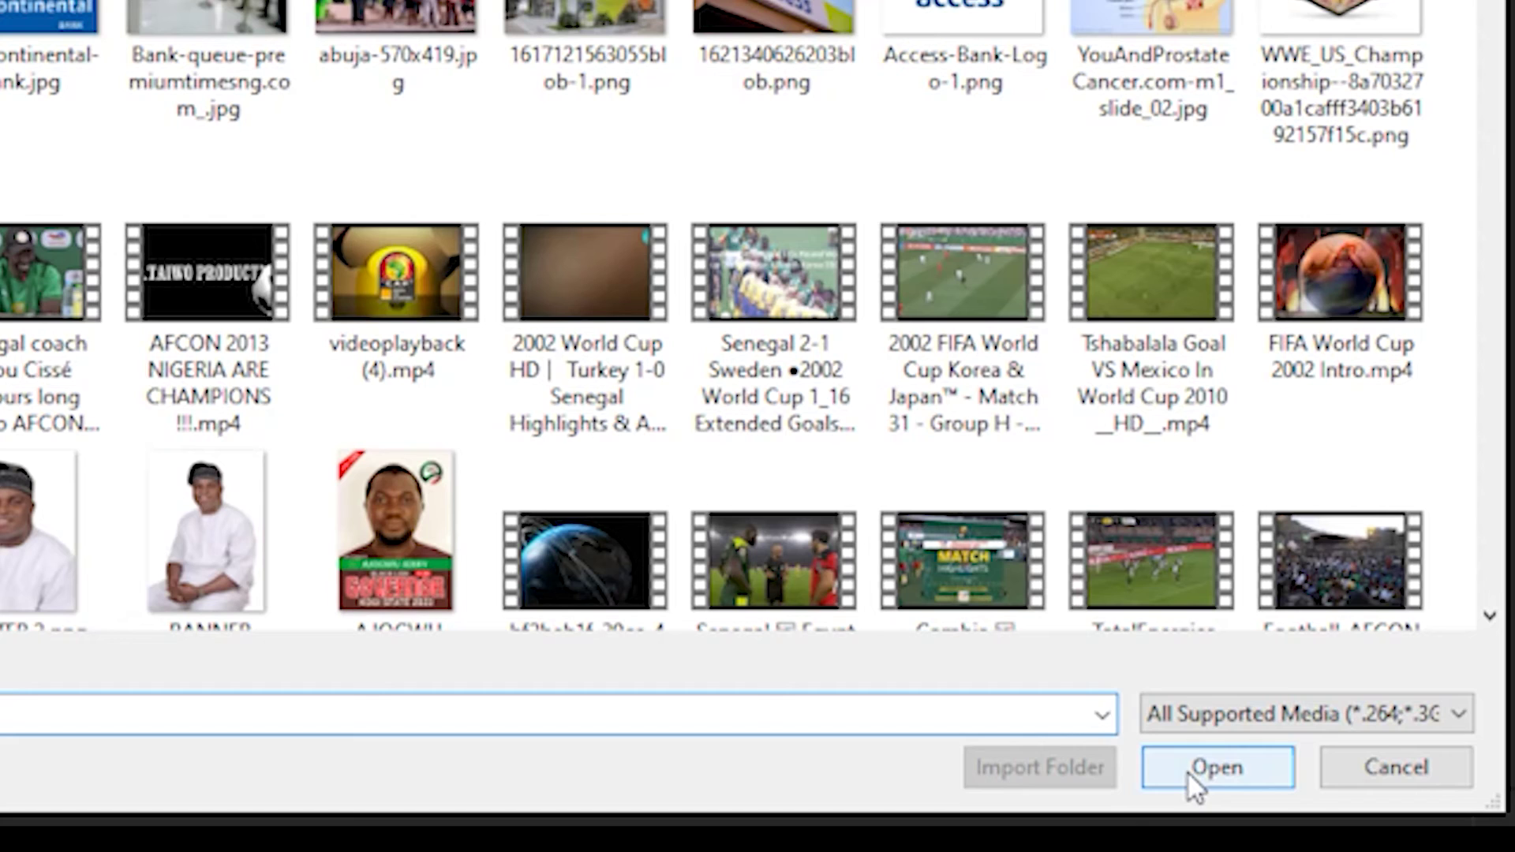
click(1189, 773)
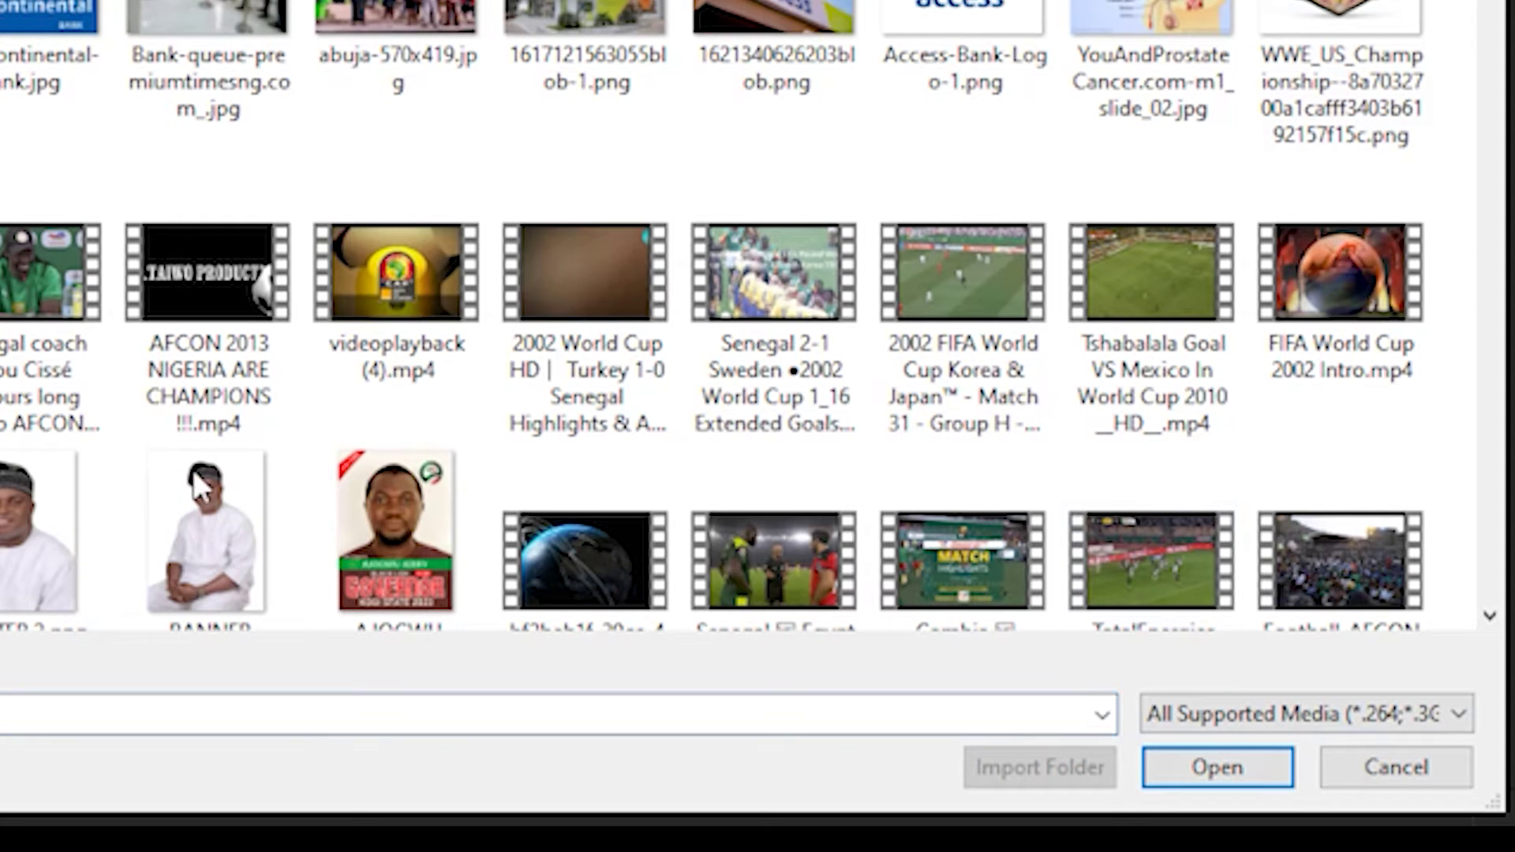
click(1218, 767)
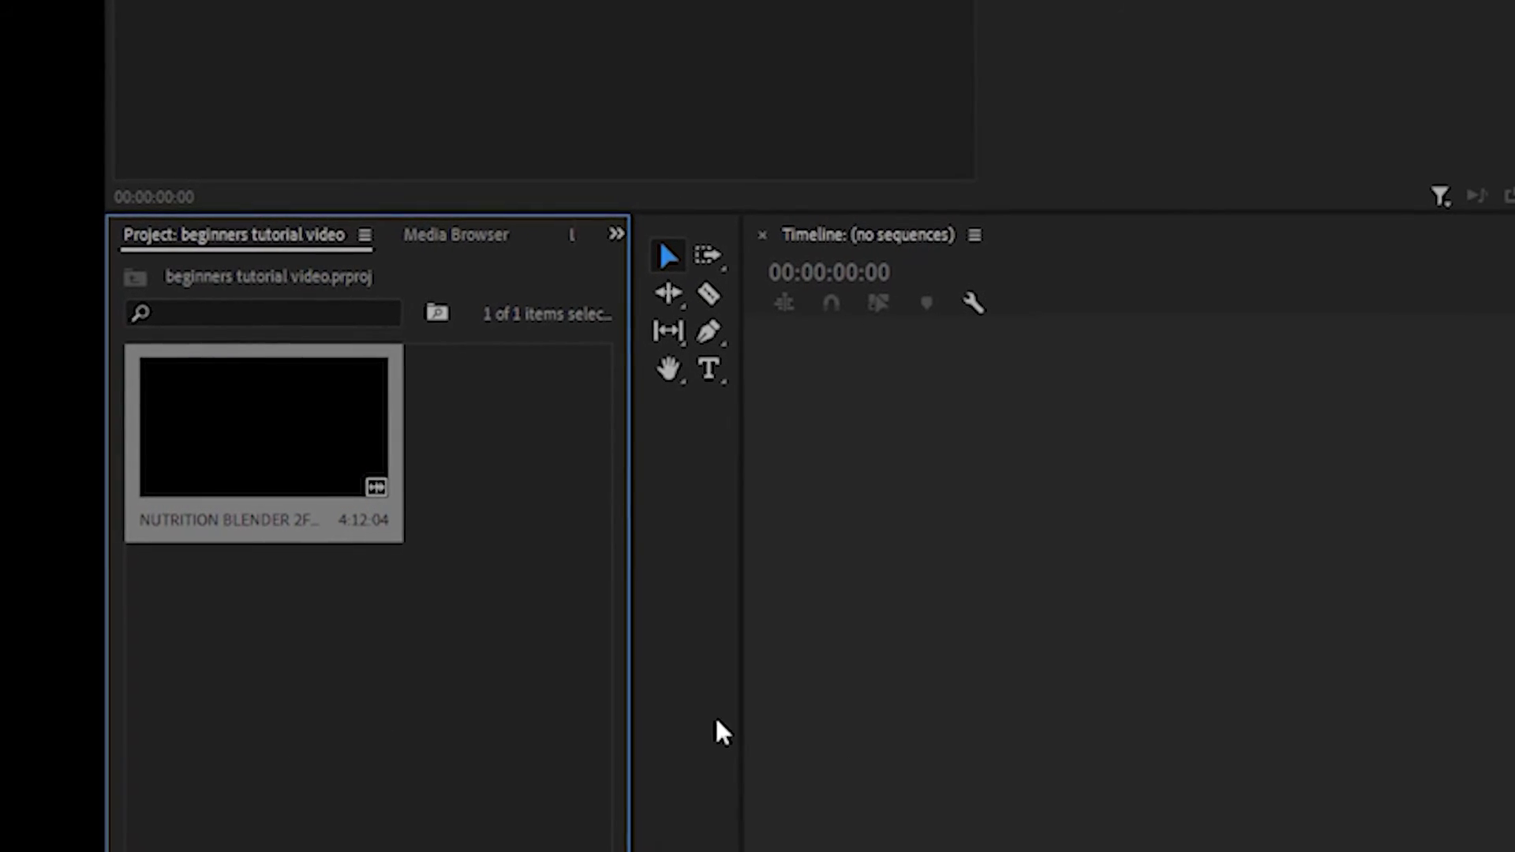
Step: Create a sequence from the imported NUTRITION BLENDER 2FINAL clip by placing it in the empty timeline
click(712, 494)
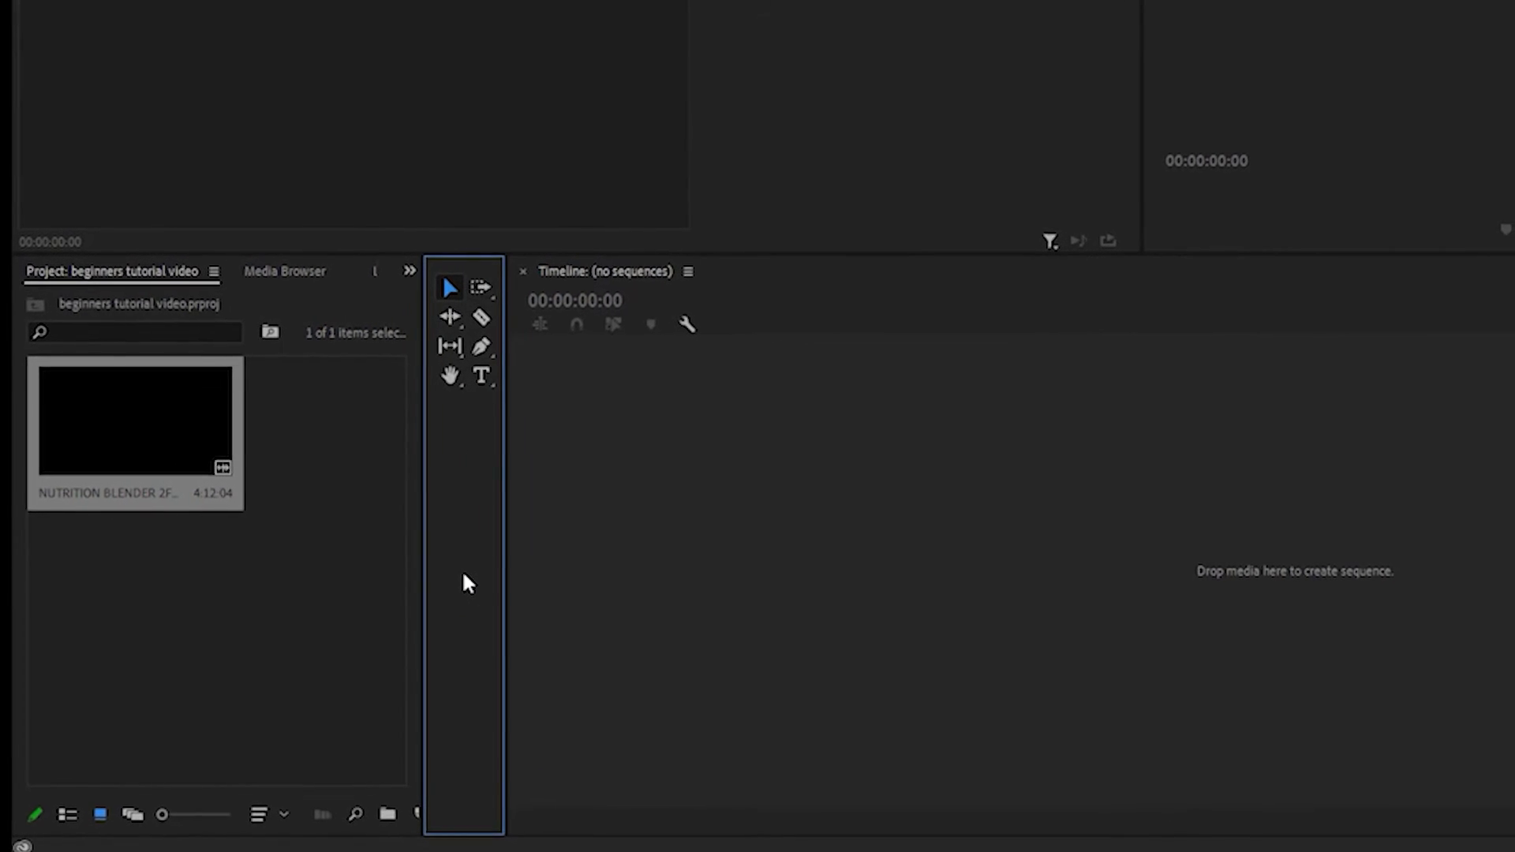
click(844, 591)
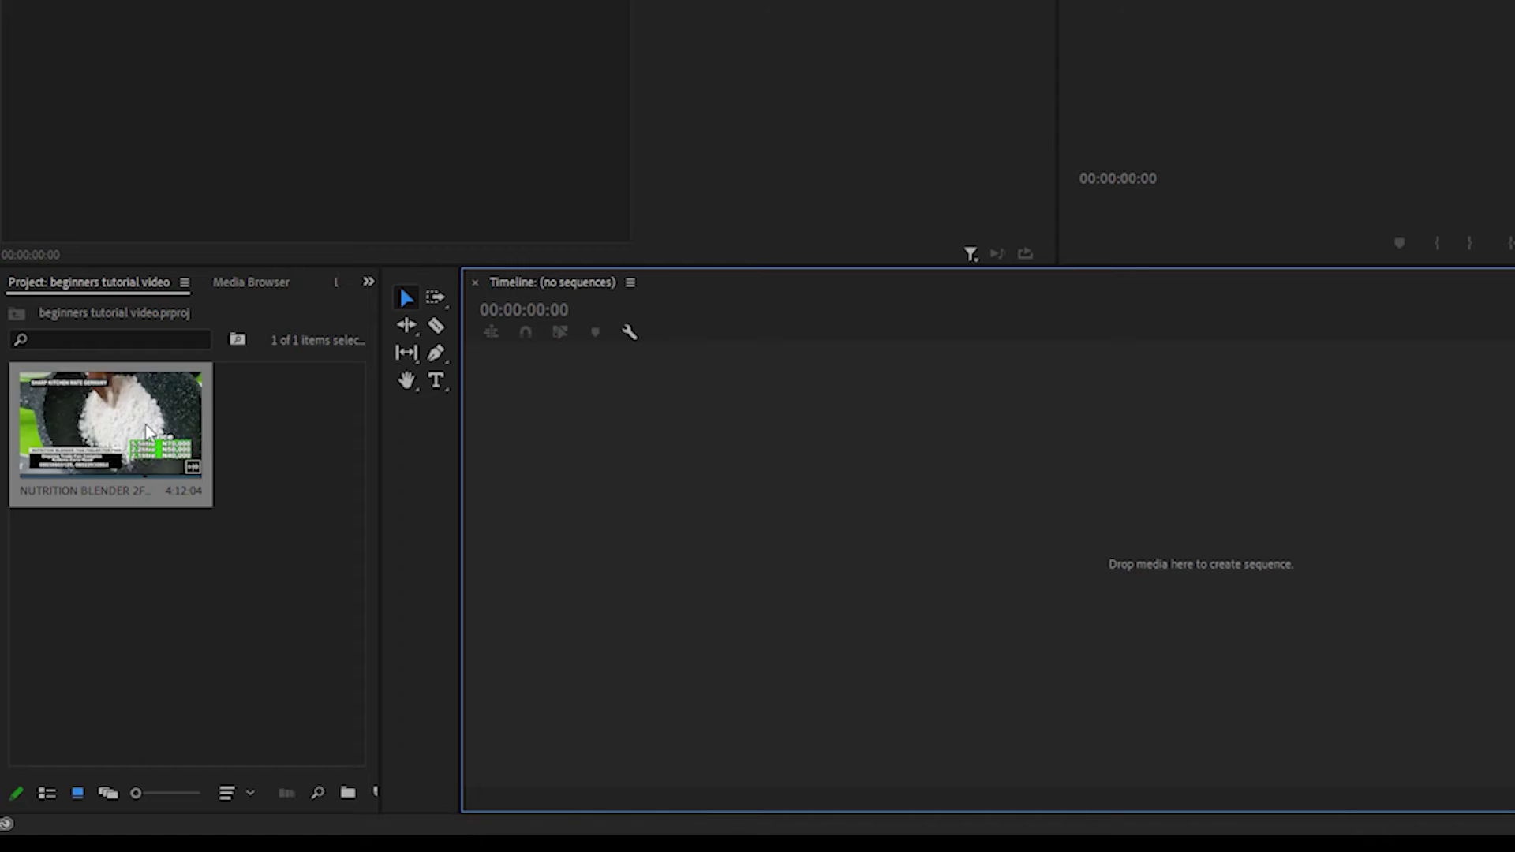
drag(138, 473, 888, 555)
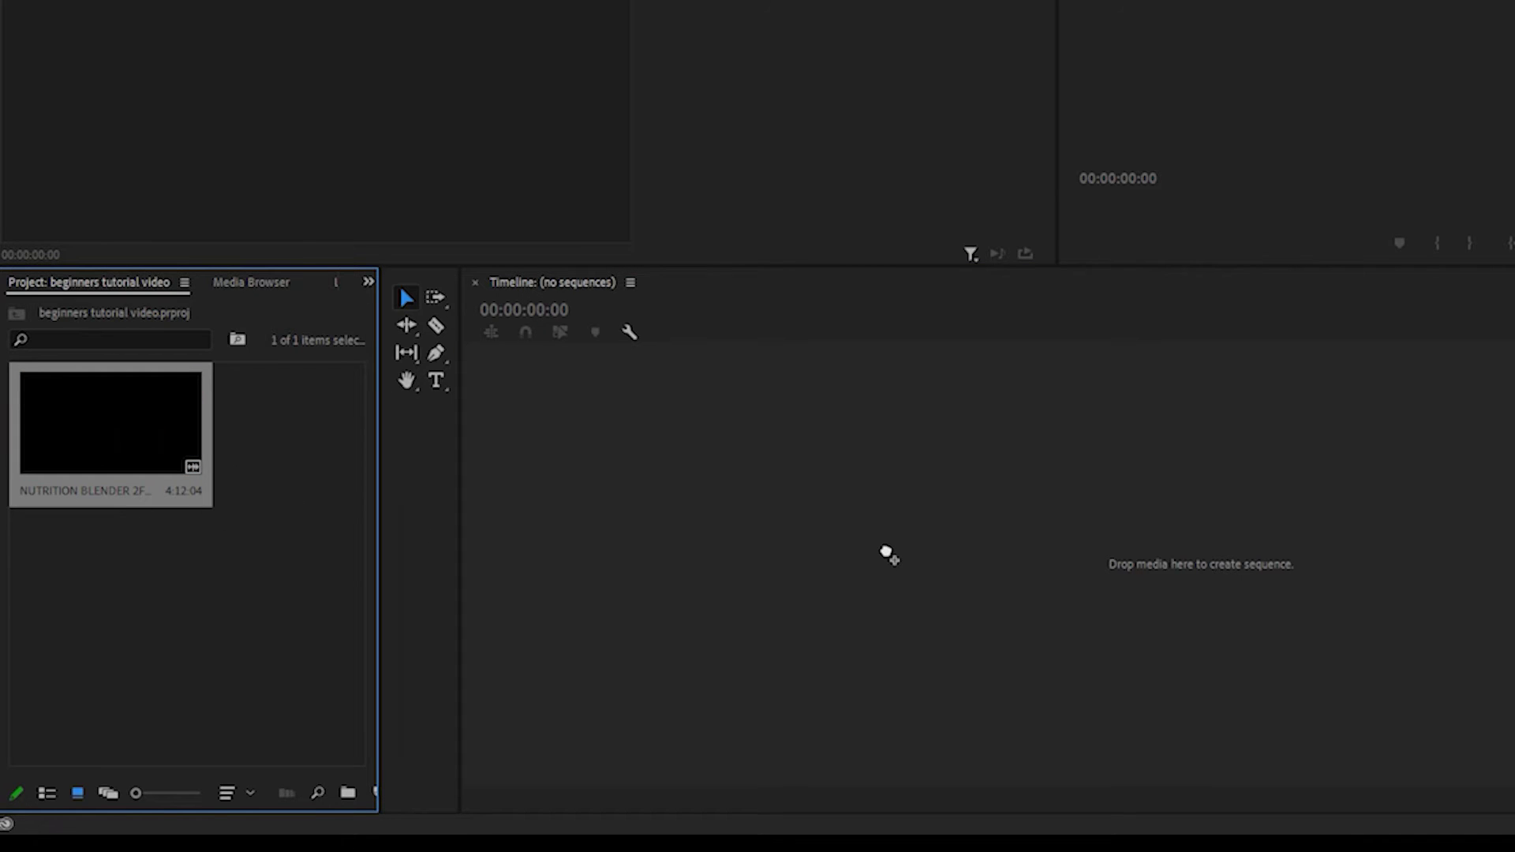
drag(887, 555, 886, 558)
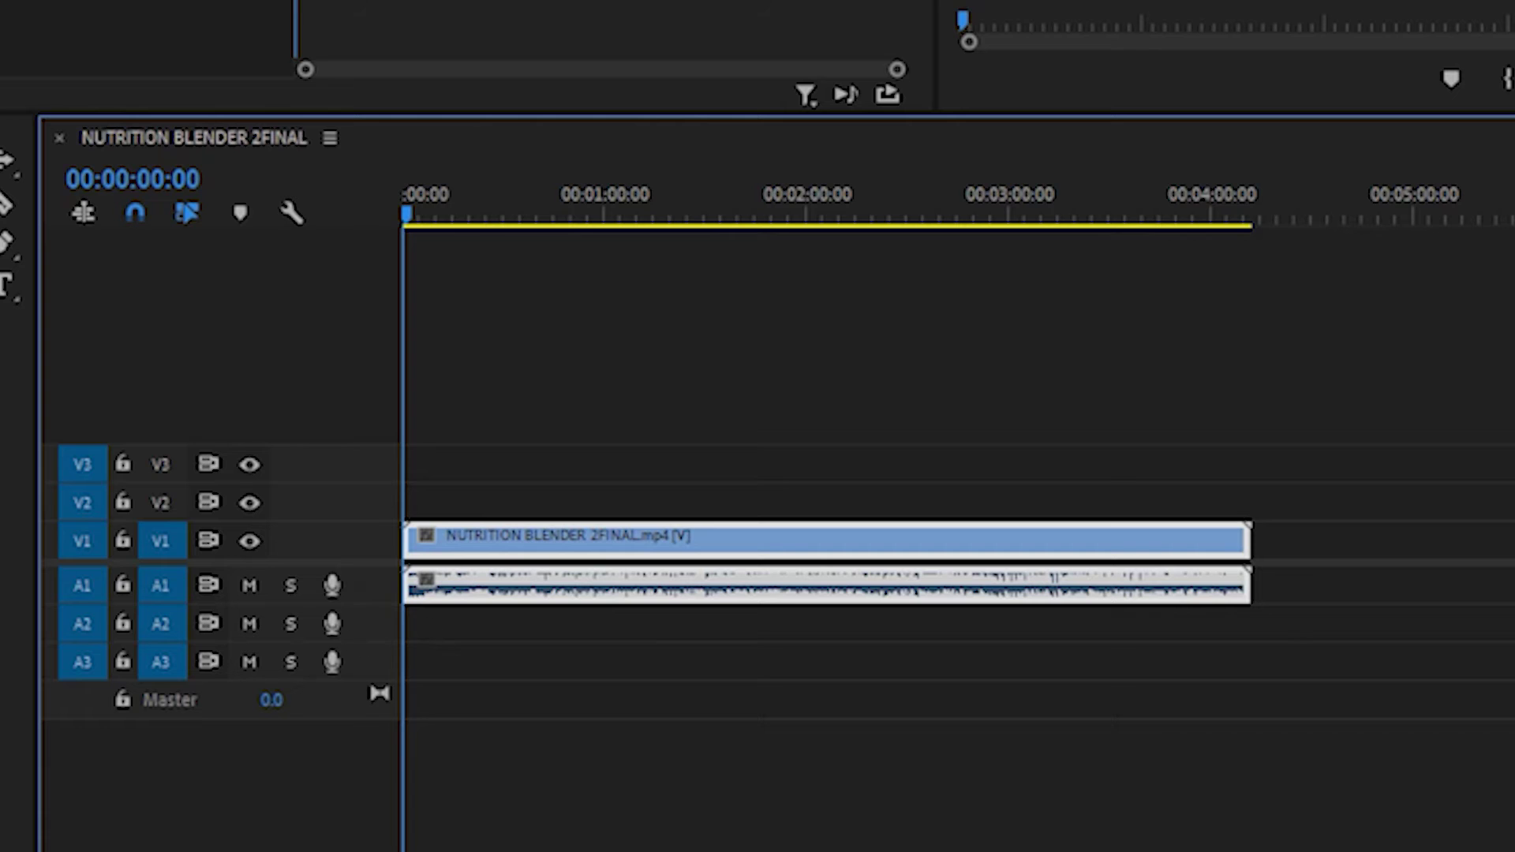
Step: Zoom in on the timeline and increase the audio tracks' height enough to read the clip's waveforms
key(equal)
key(equal)
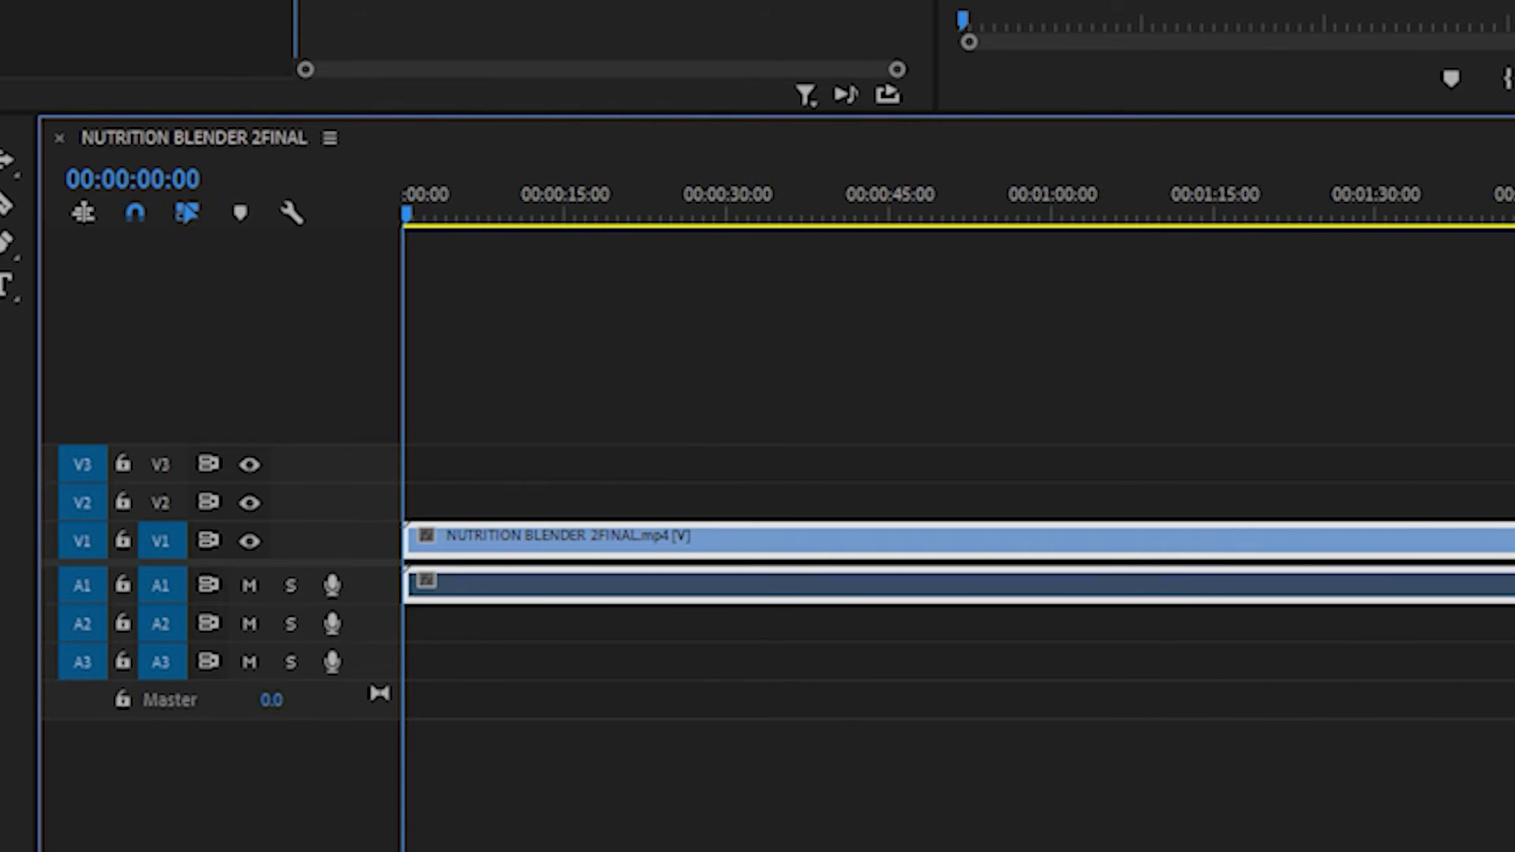
key(alt+equal)
key(alt+equal)
key(alt+equal)
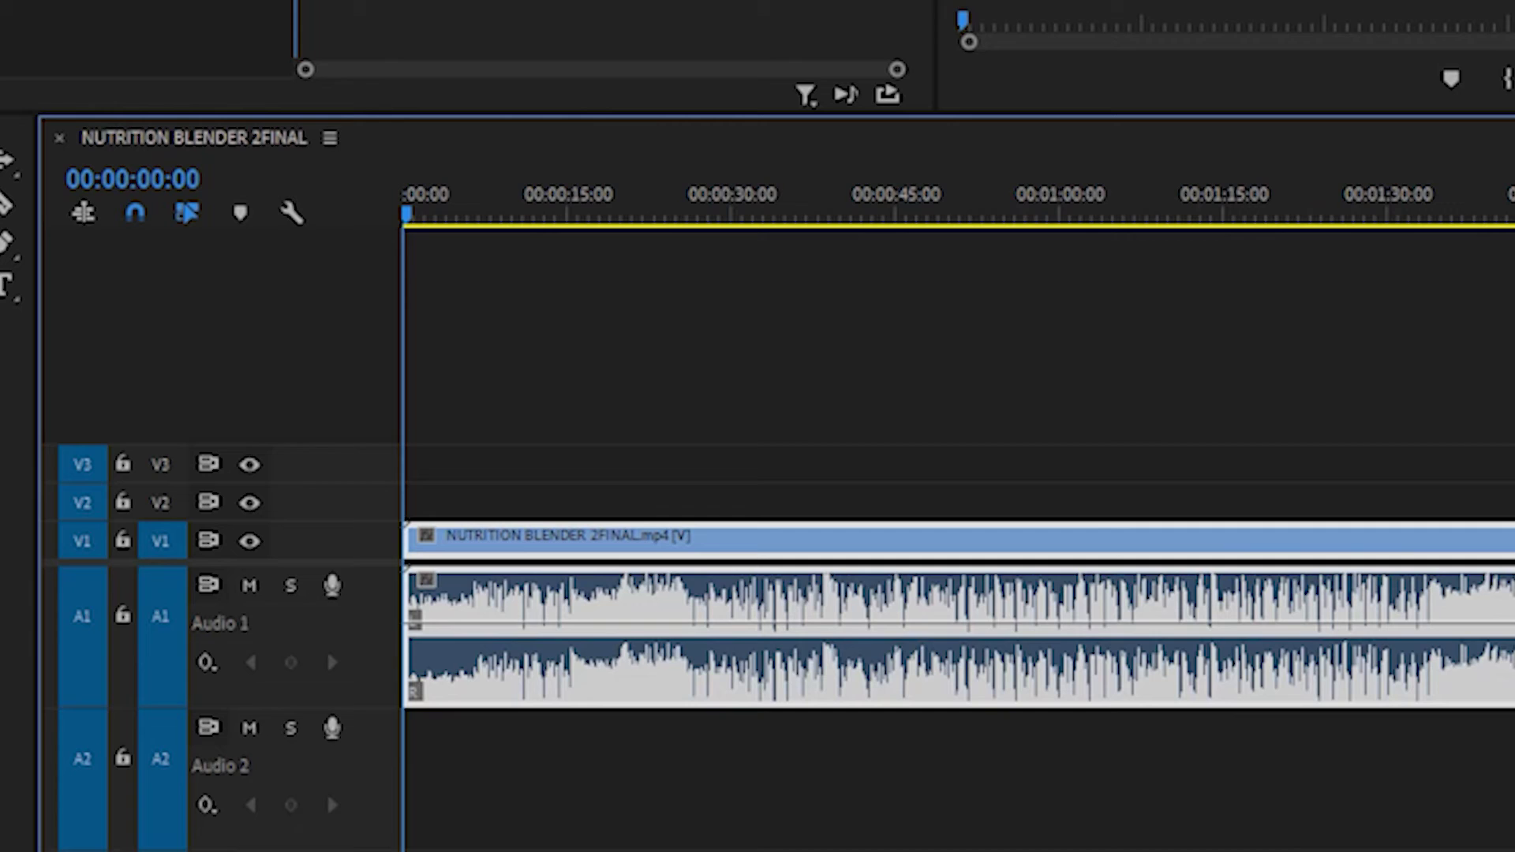
key(alt+minus)
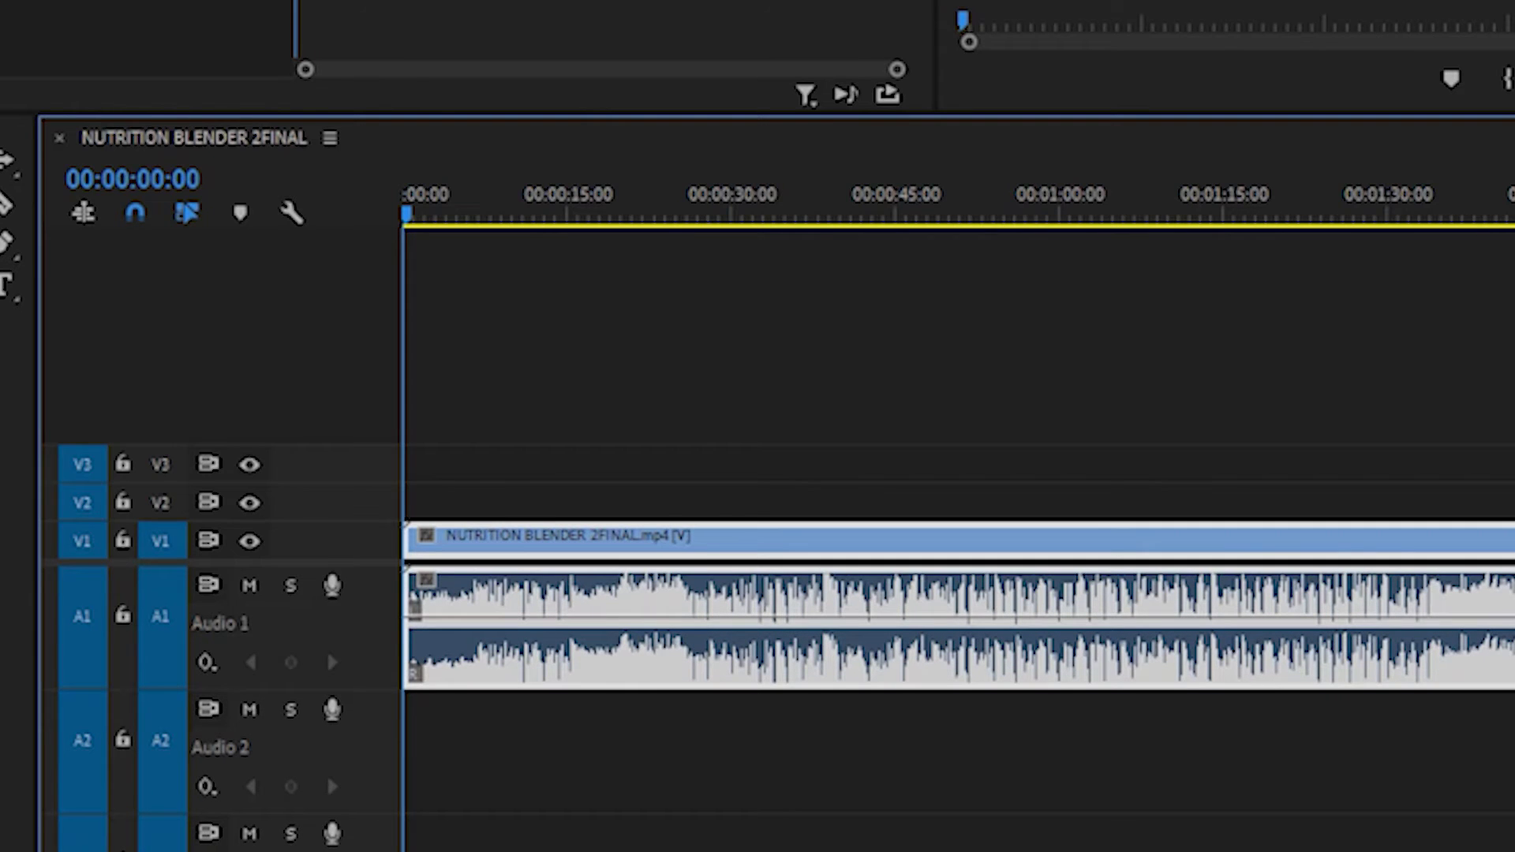
Step: Increase the height of the video tracks enough to show the clip's thumbnail
key(ctrl+equal)
key(ctrl+equal)
key(ctrl+equal)
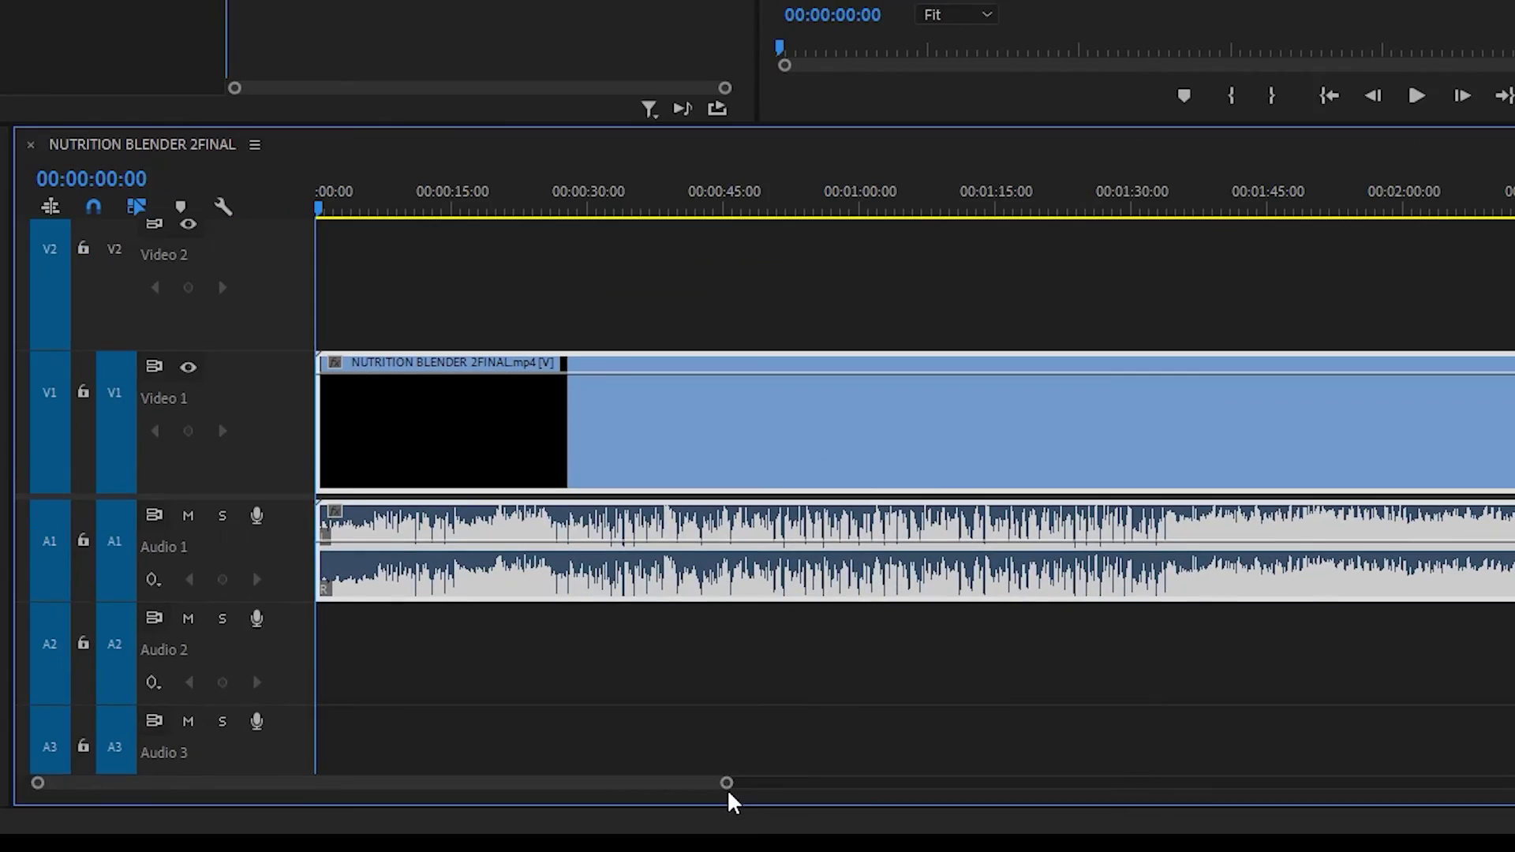
Step: Zoom the timeline in for a closer view of the clip, and back out until its full length fits
drag(725, 787, 355, 783)
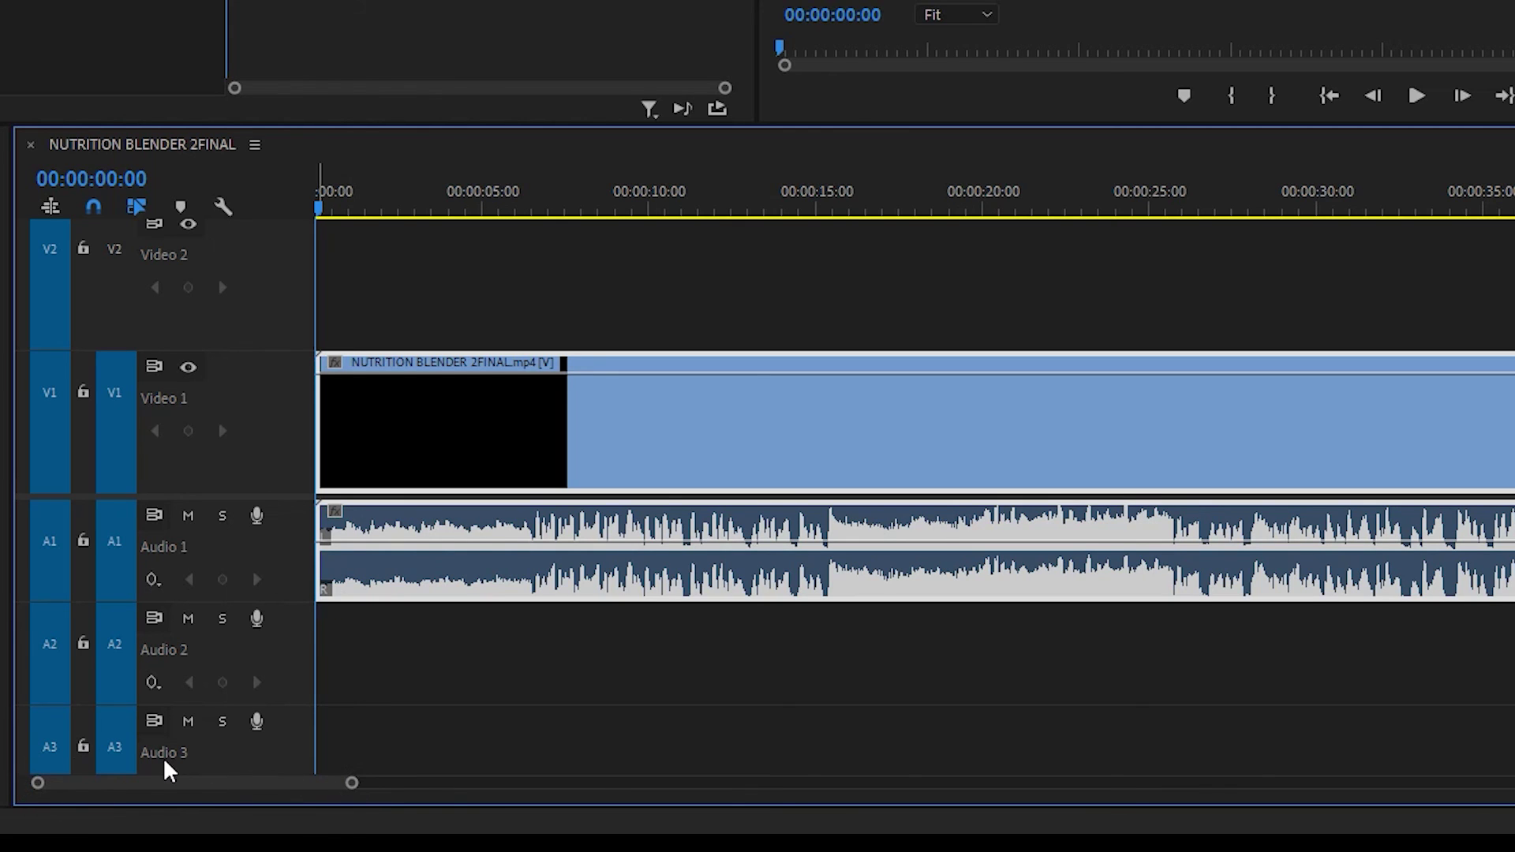
drag(254, 785, 201, 759)
drag(202, 754, 153, 789)
drag(352, 787, 1514, 799)
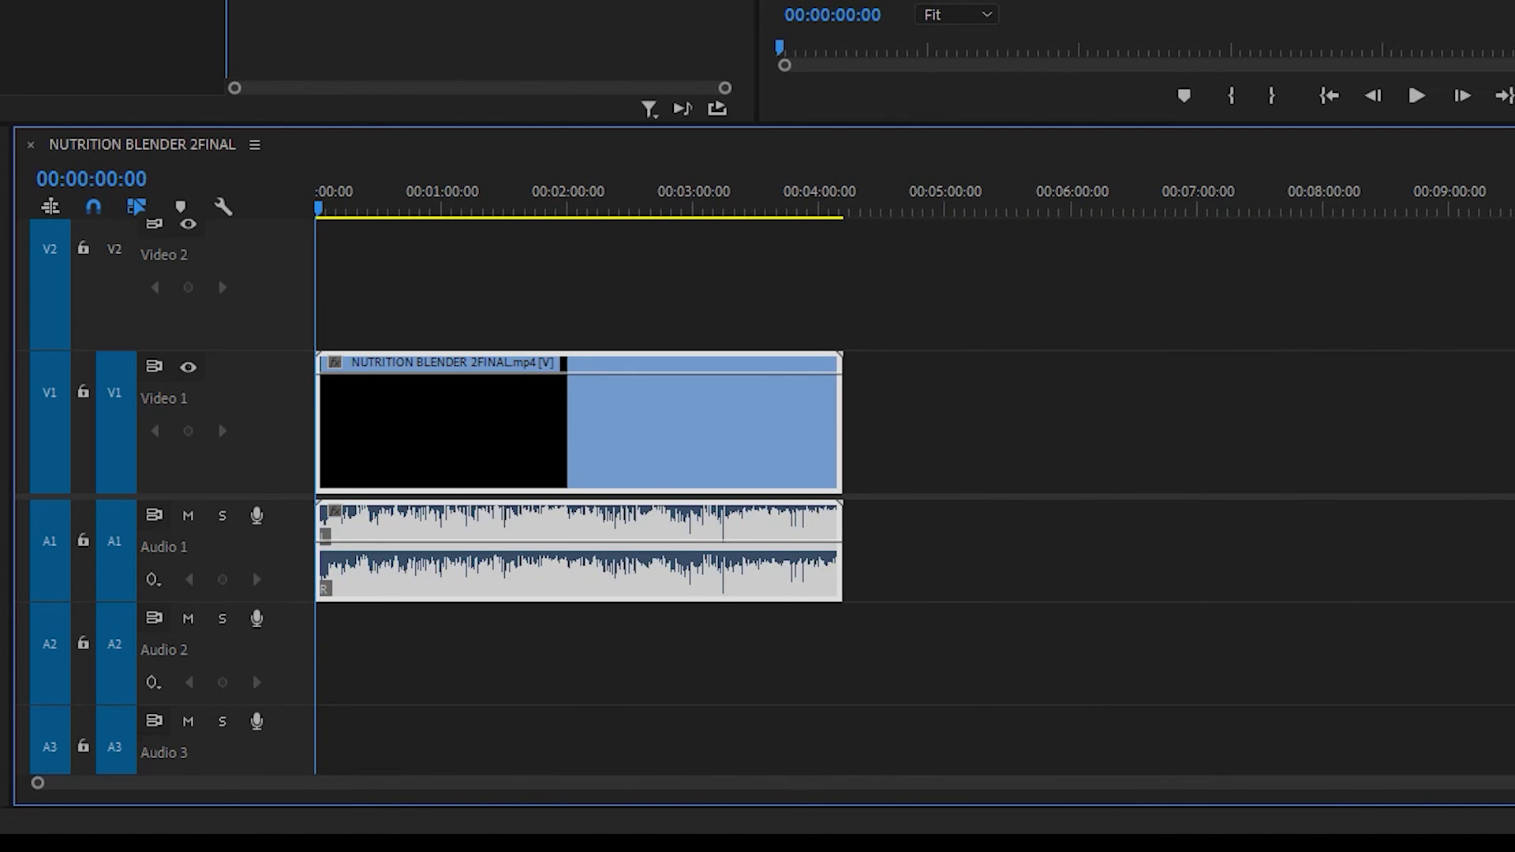